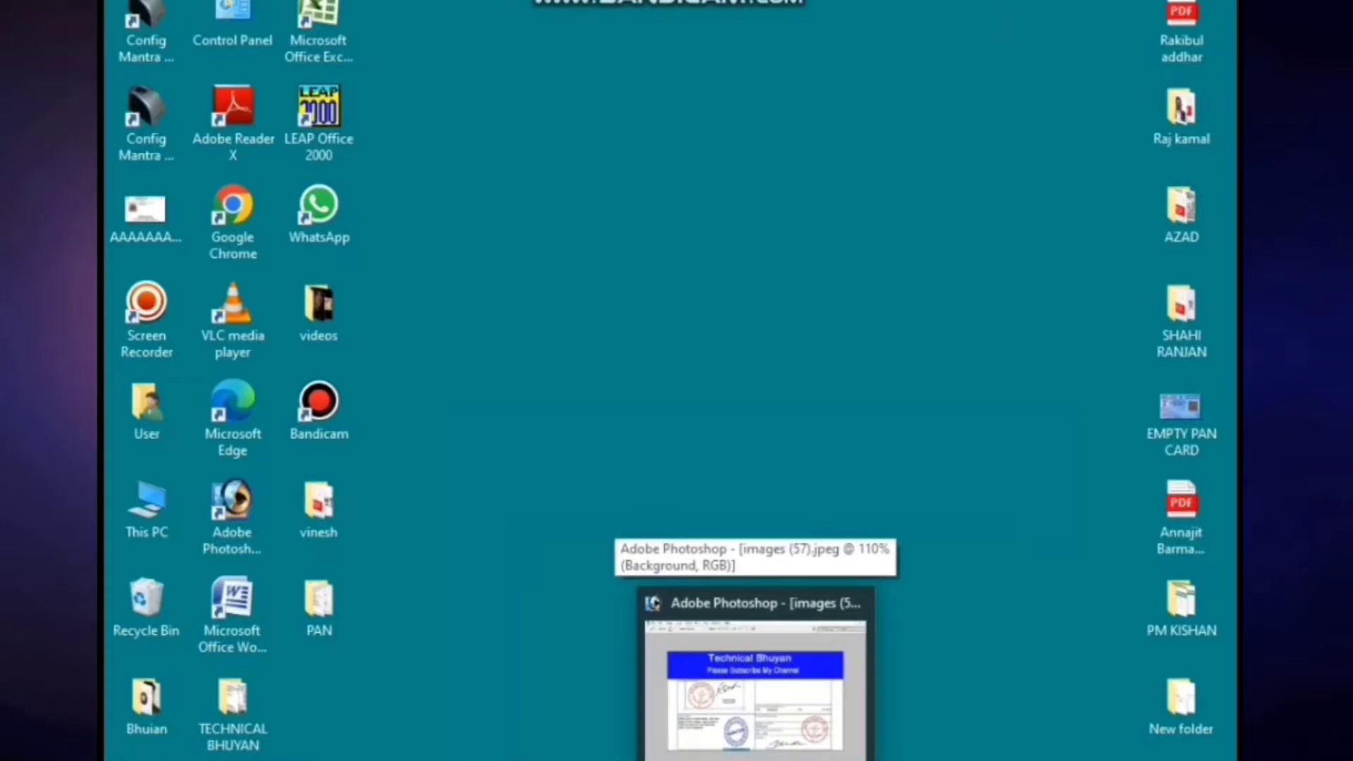
Restore the Photoshop window showing the scanned invoice images (57).jpeg.
click(756, 677)
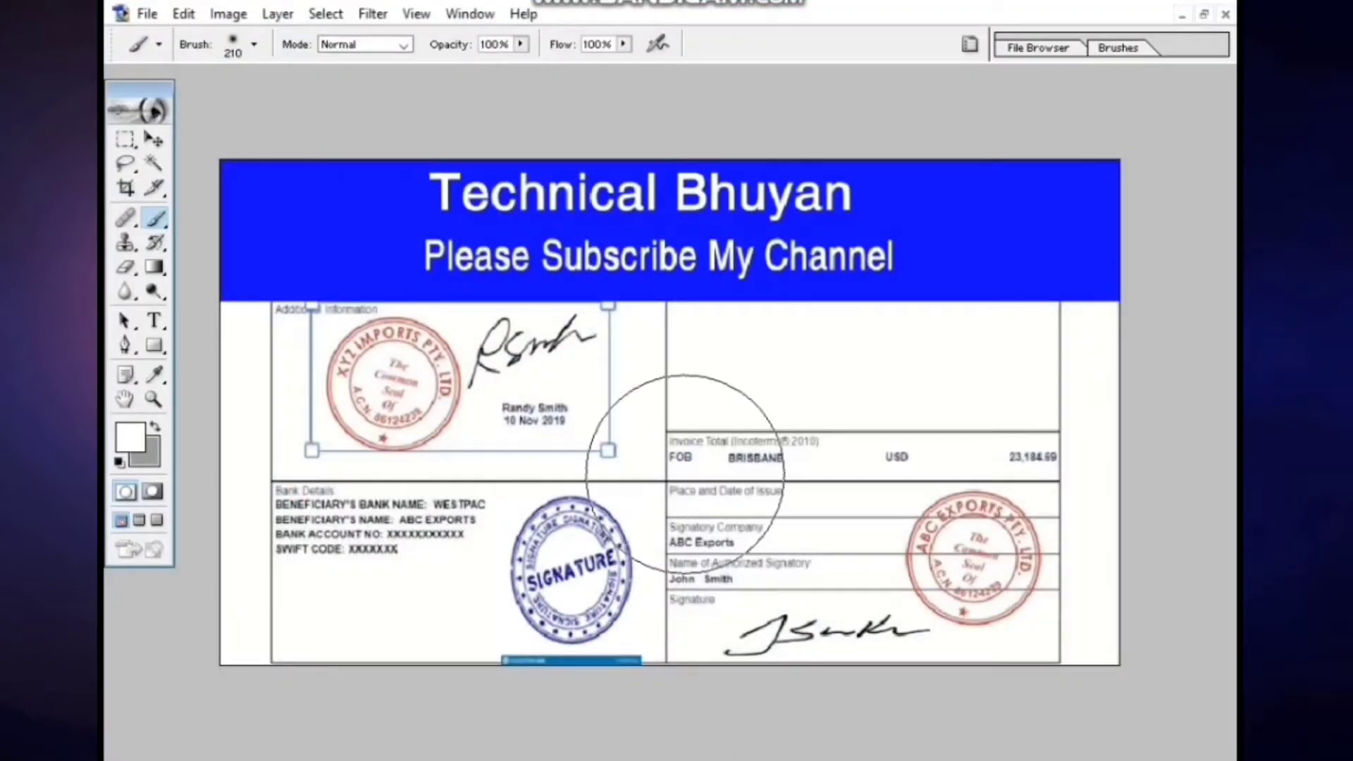
Zoom in so the invoice fills the Photoshop workspace.
key(c)
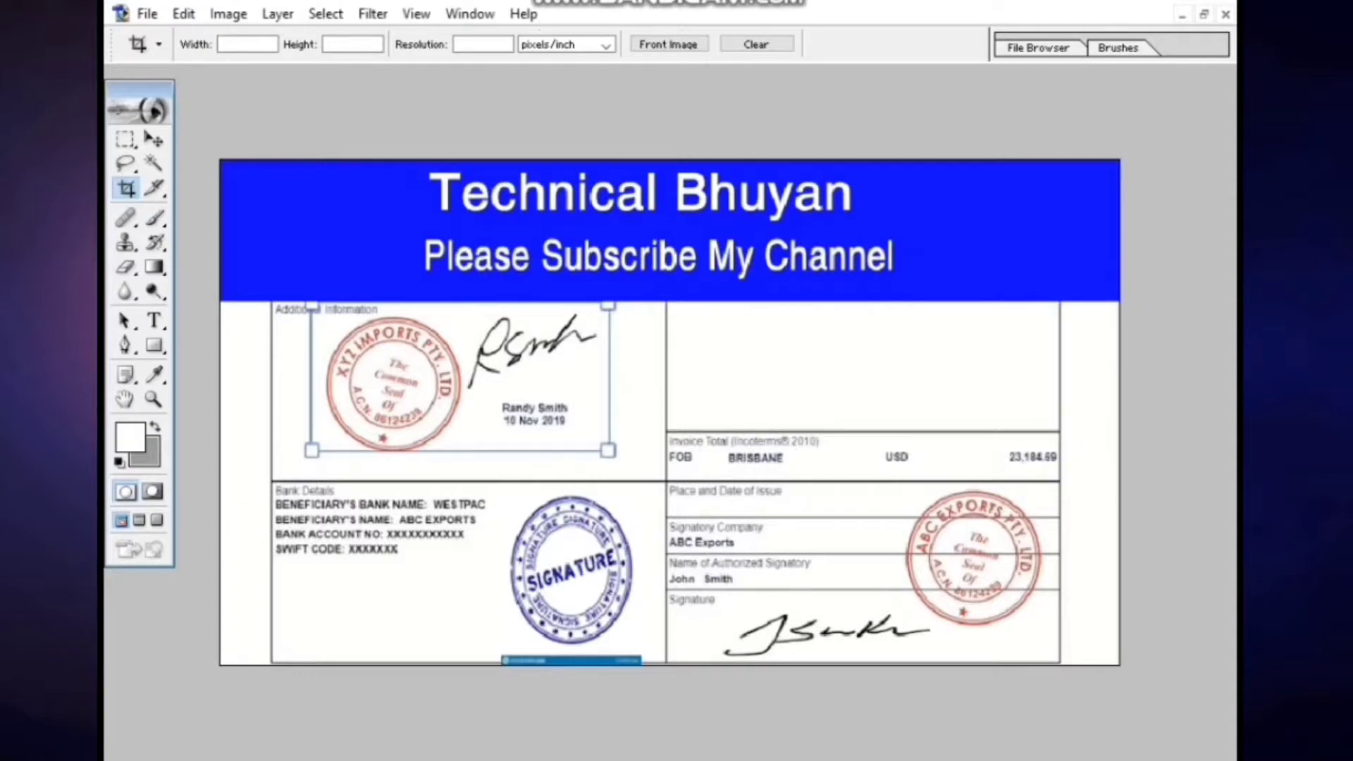
key(ctrl+plus)
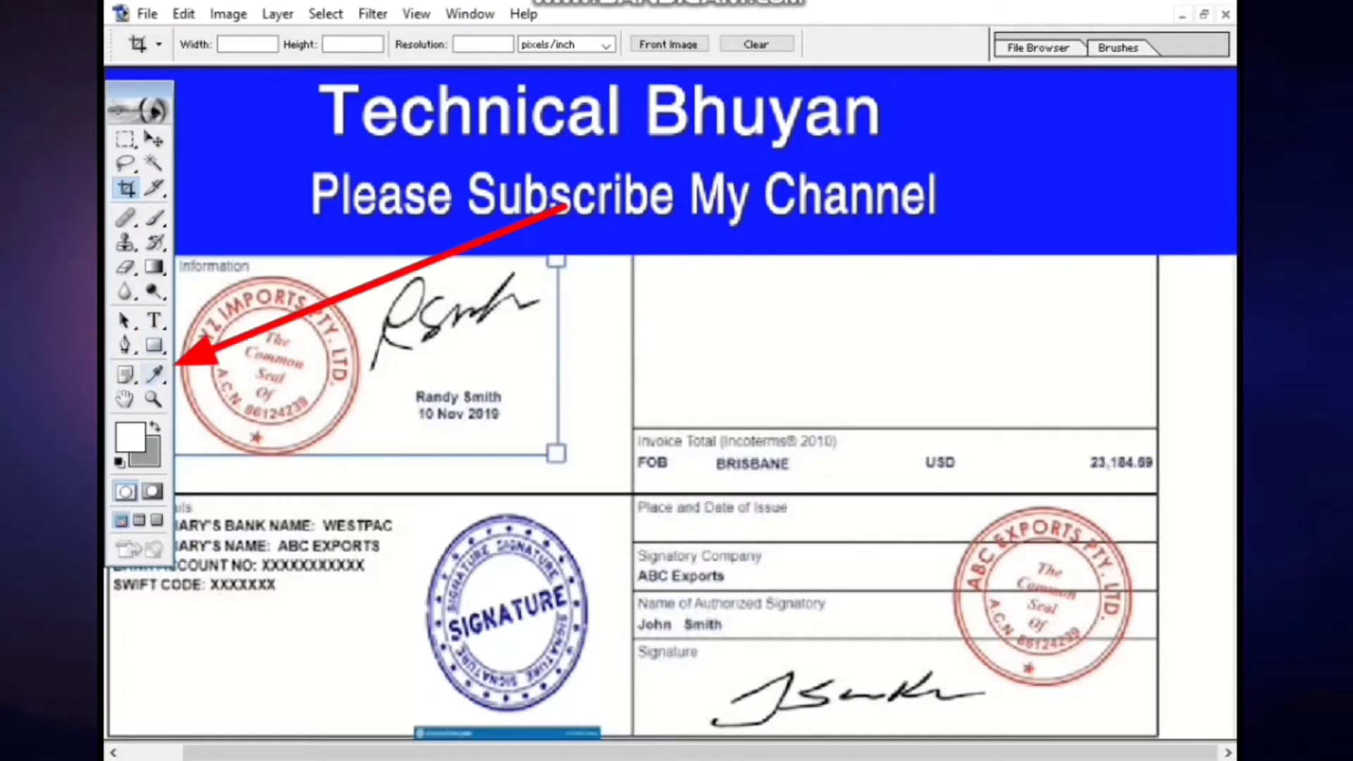
Sample the invoice's white paper as foreground colour and activate the Brush Tool.
key(i)
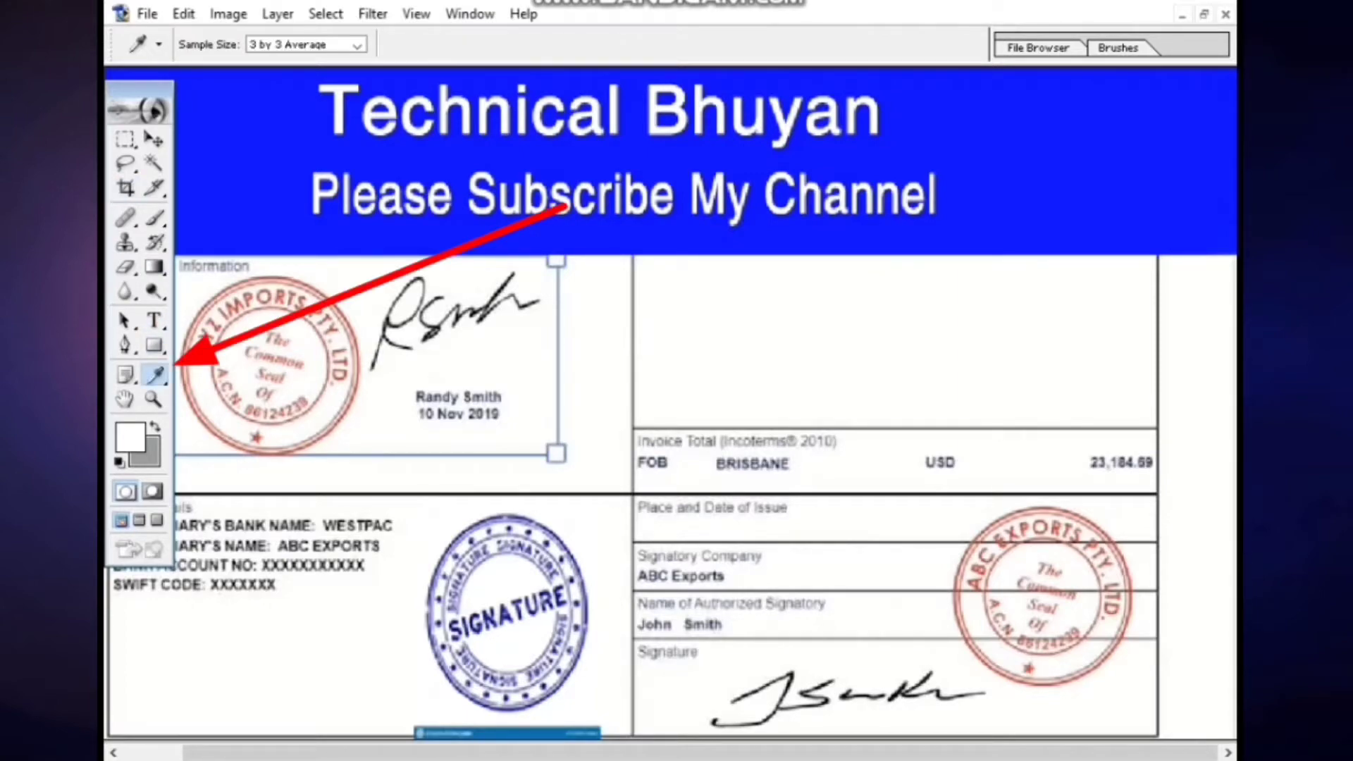
click(156, 375)
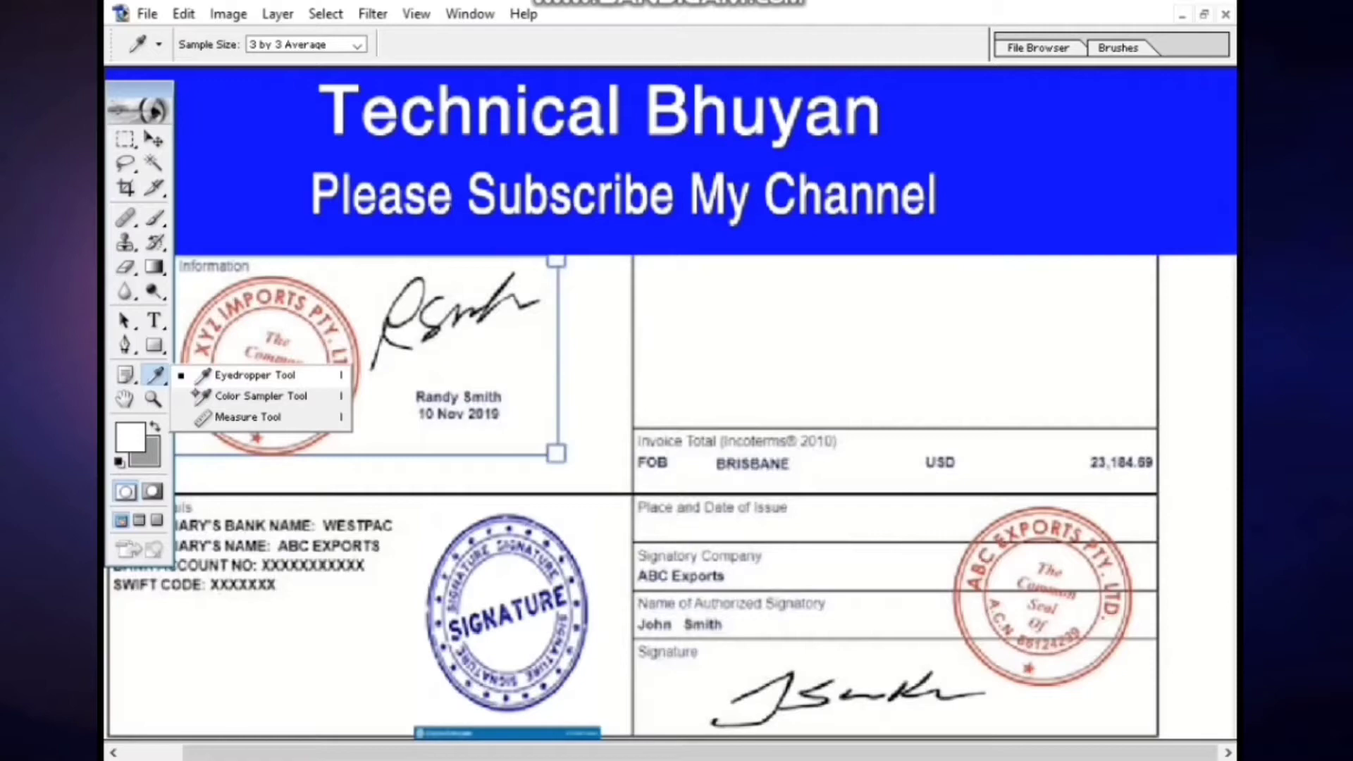
key(Escape)
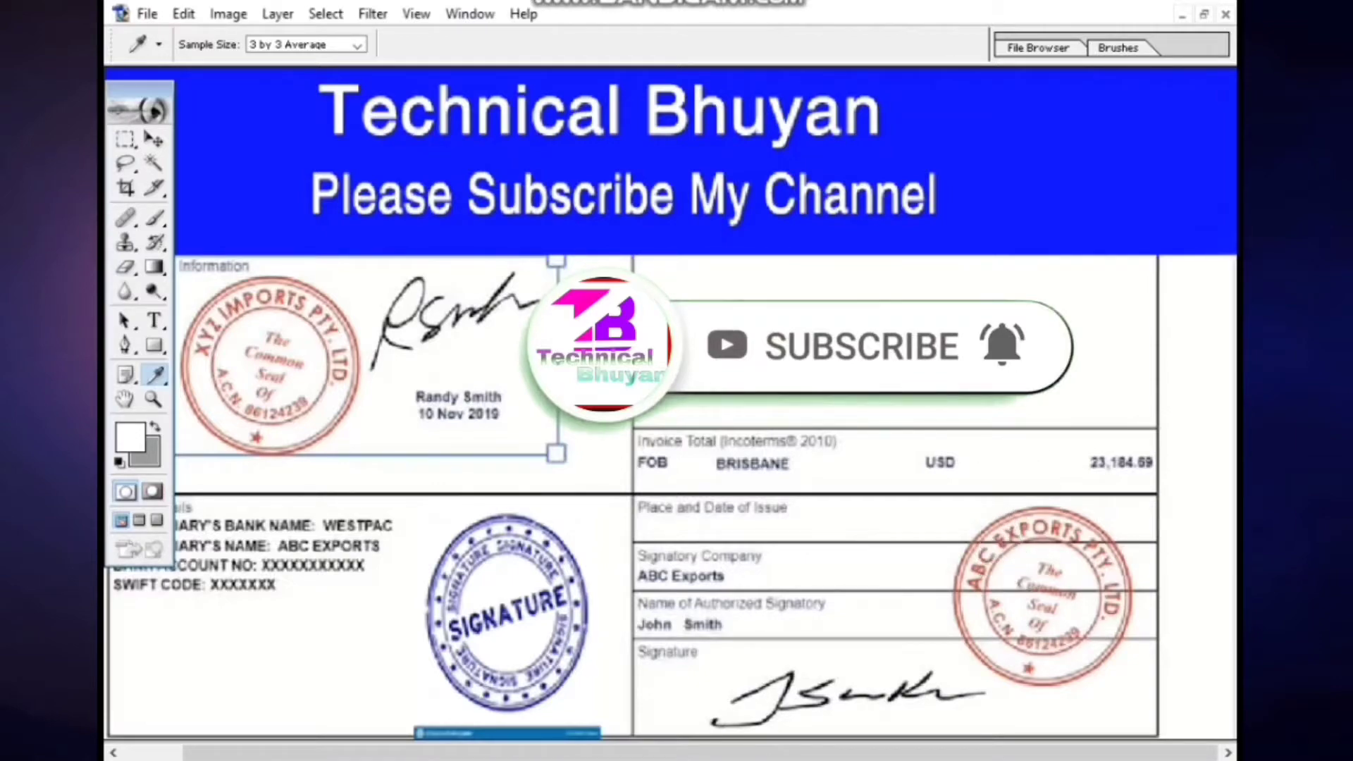
click(508, 612)
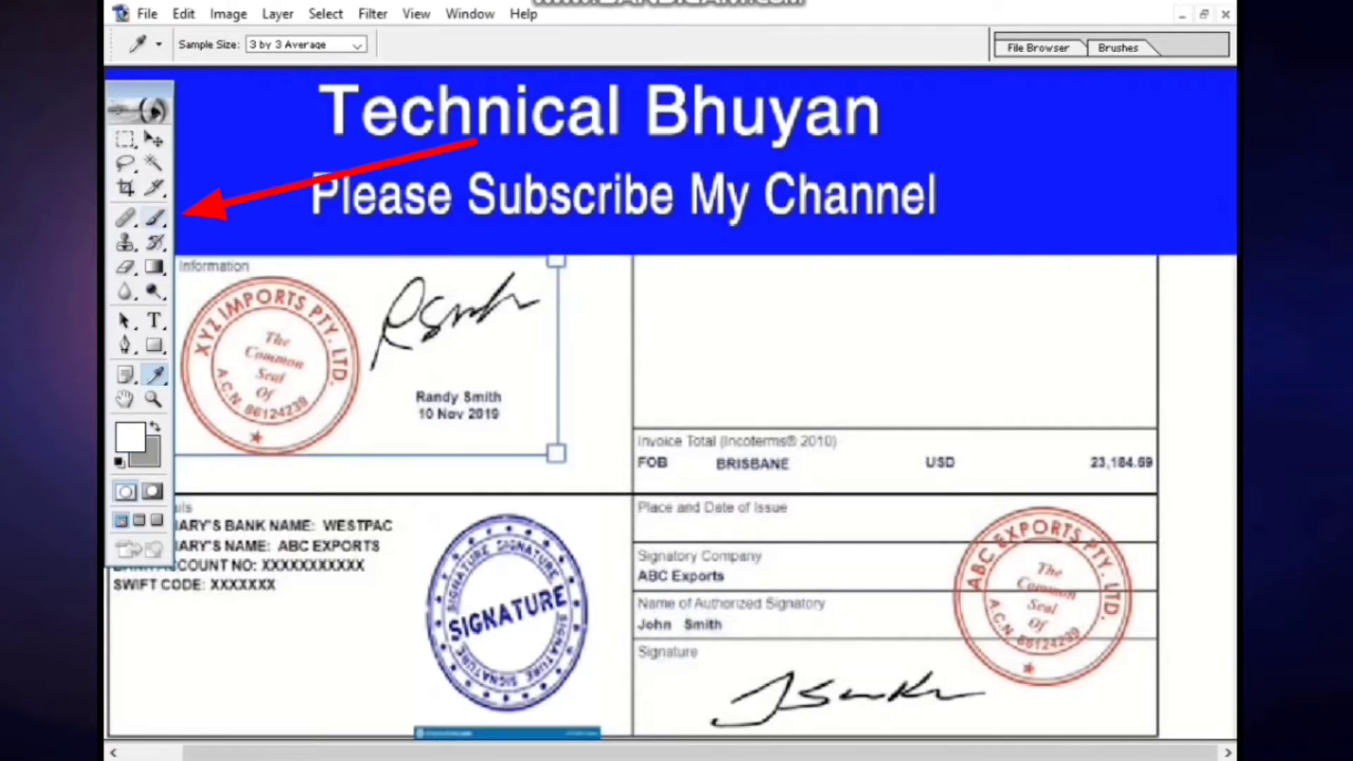
click(155, 218)
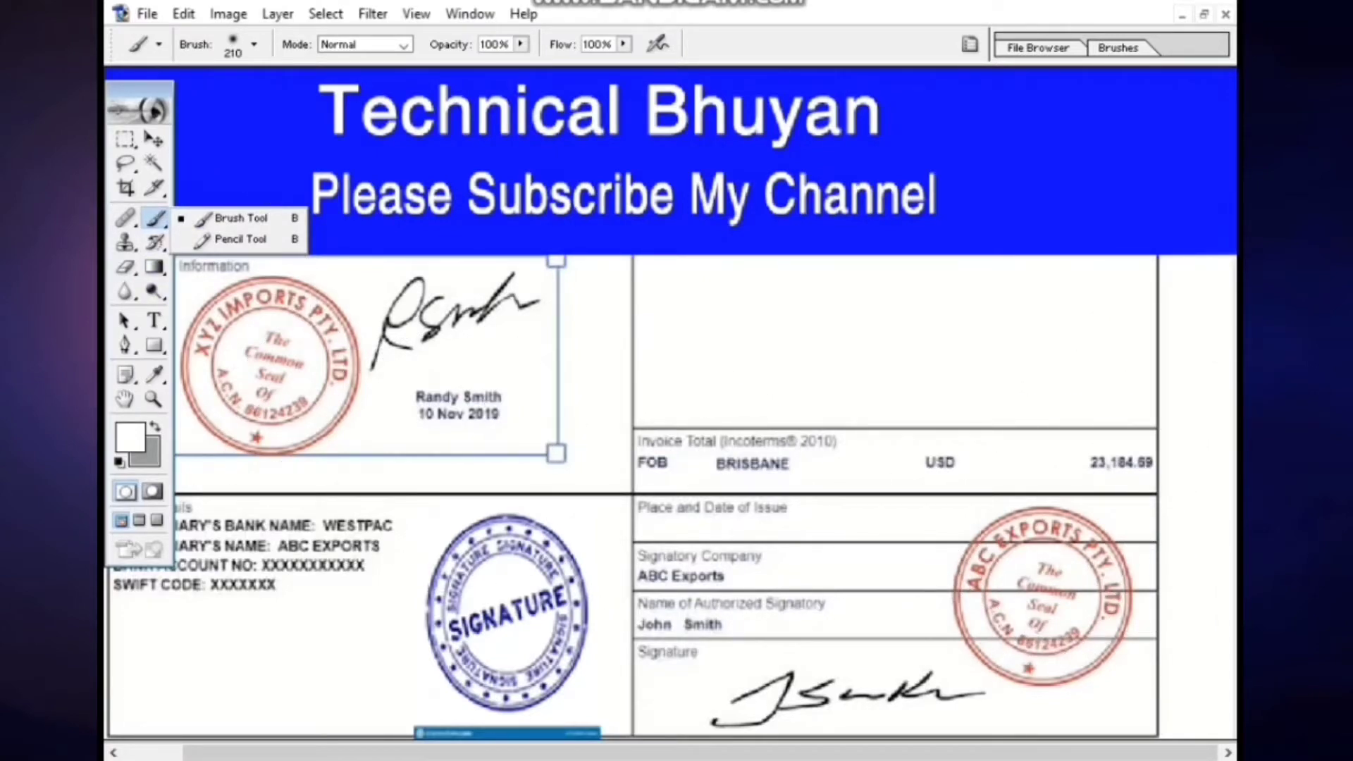
Set the brush diameter to 27 px and paint white over the stamp's XPO letters.
click(233, 218)
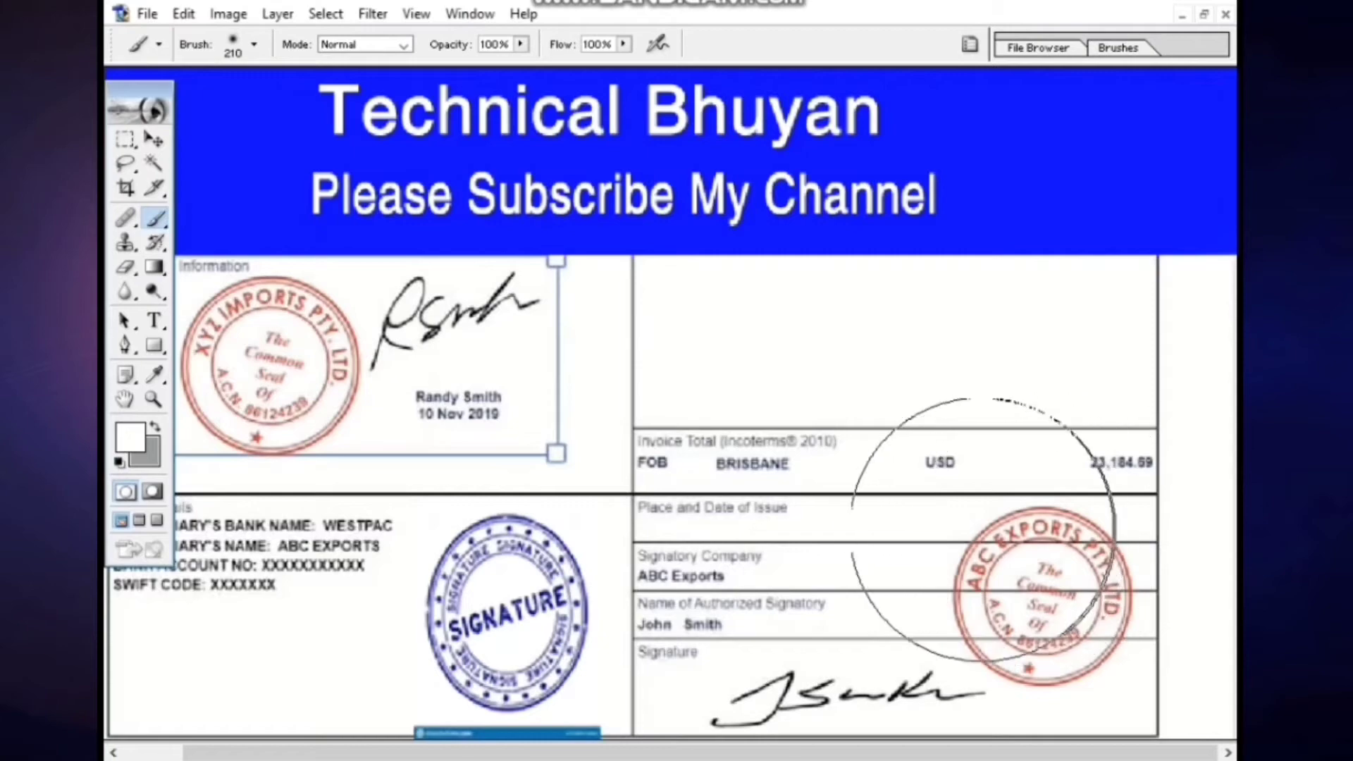
right_click(984, 529)
text(46)
key(Return)
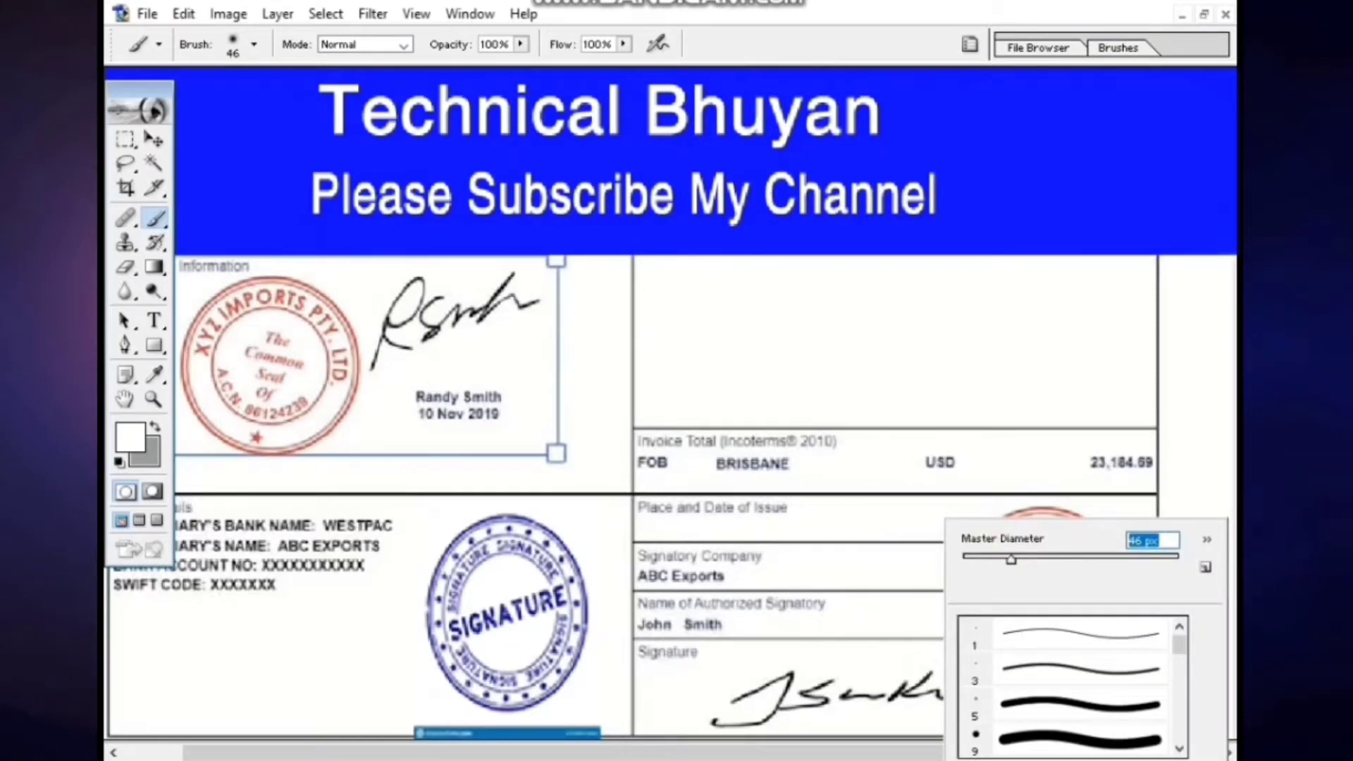
text(27)
key(Return)
click(927, 517)
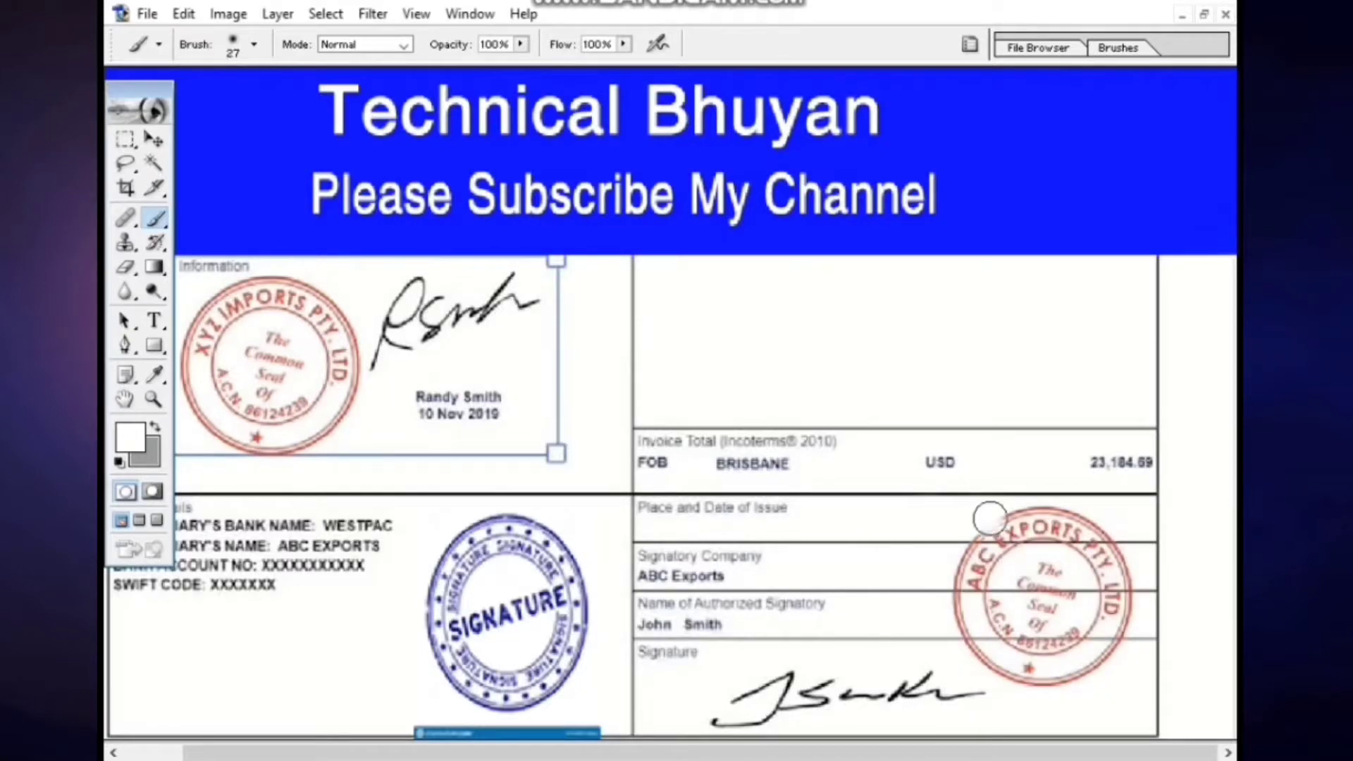
drag(991, 519, 1106, 523)
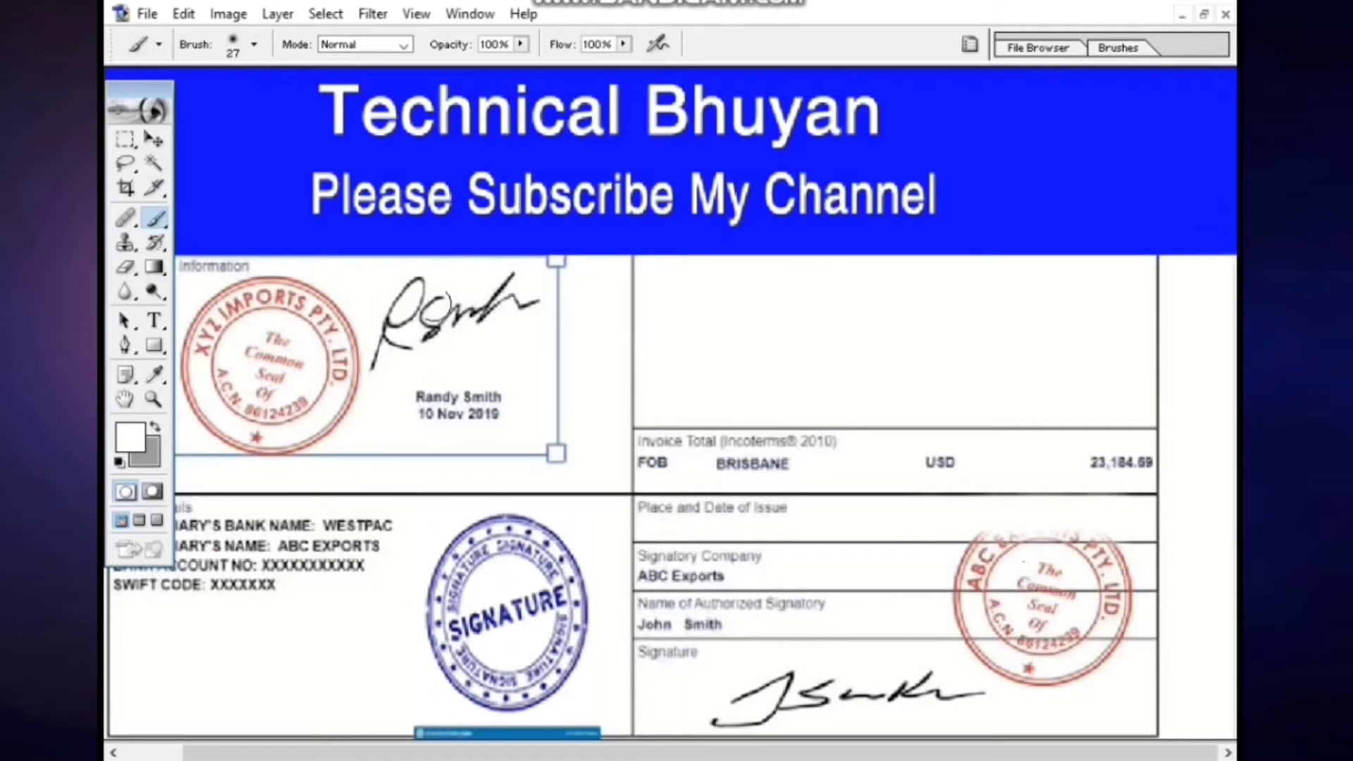
Select the Place and Date of Issue field, brush out the stamp edge in white, then deselect.
click(125, 139)
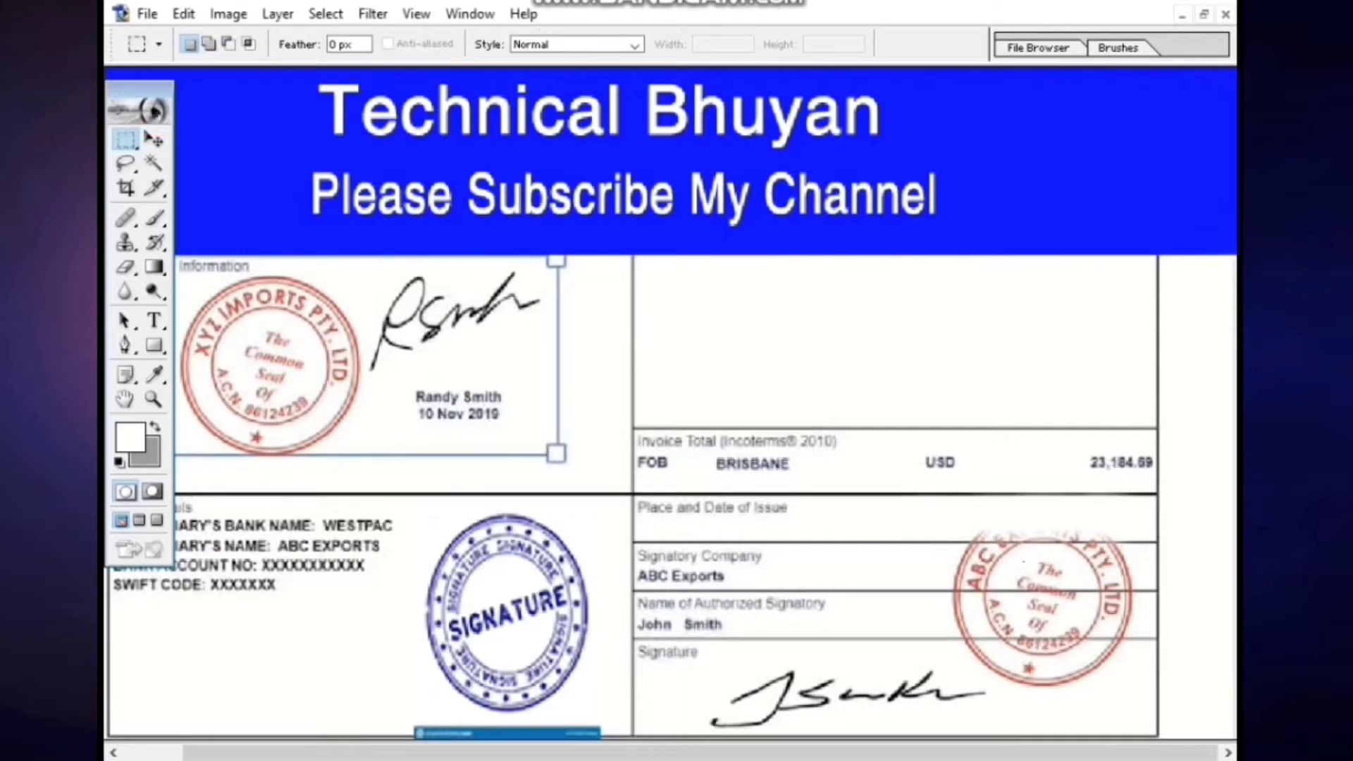
drag(861, 497, 1096, 539)
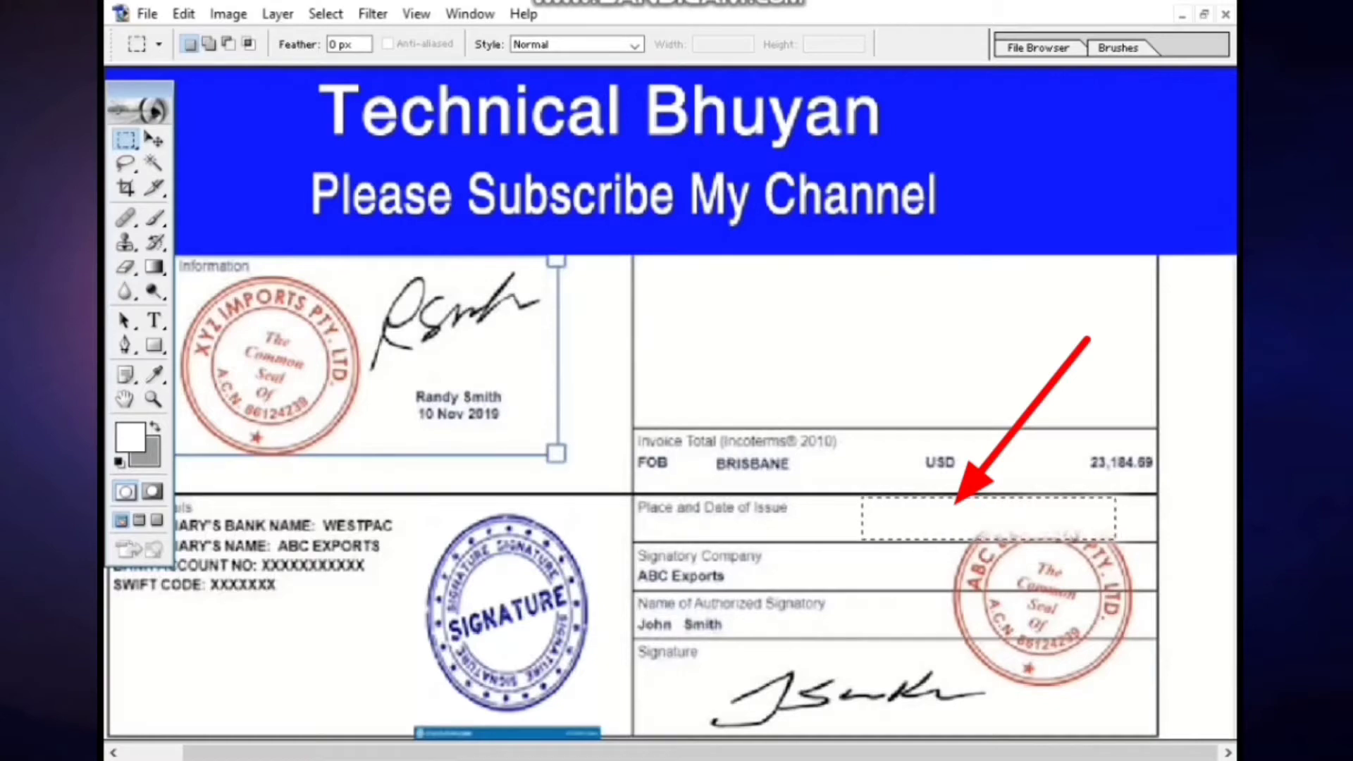
drag(1116, 539, 1130, 542)
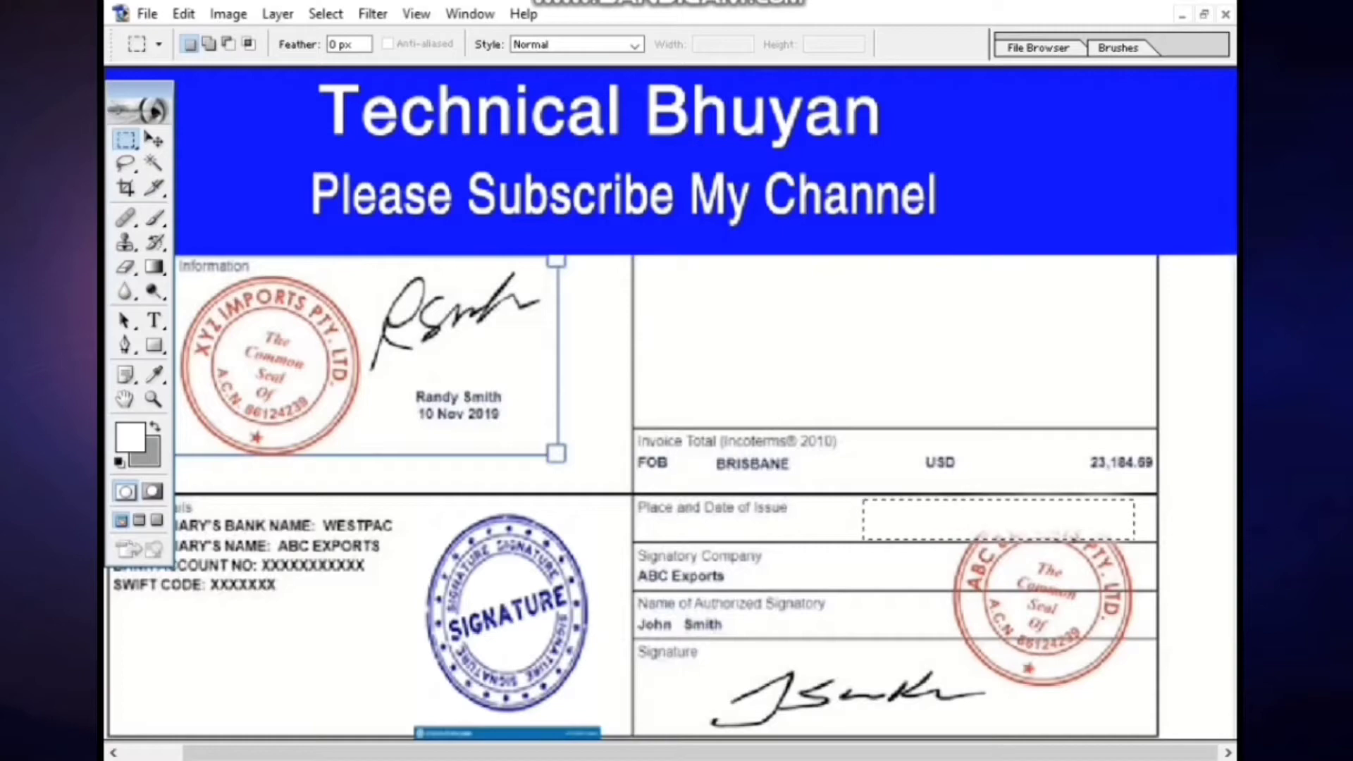
click(155, 218)
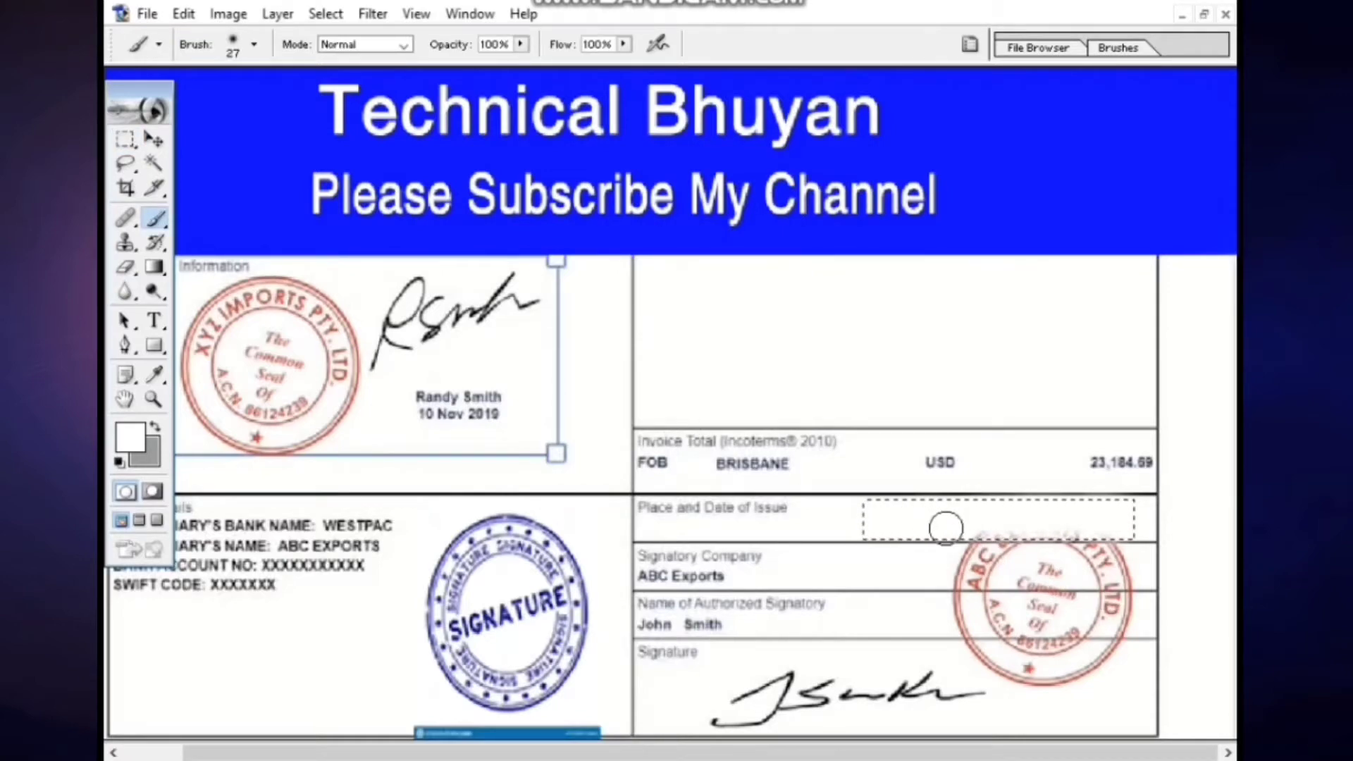
drag(979, 528, 1083, 529)
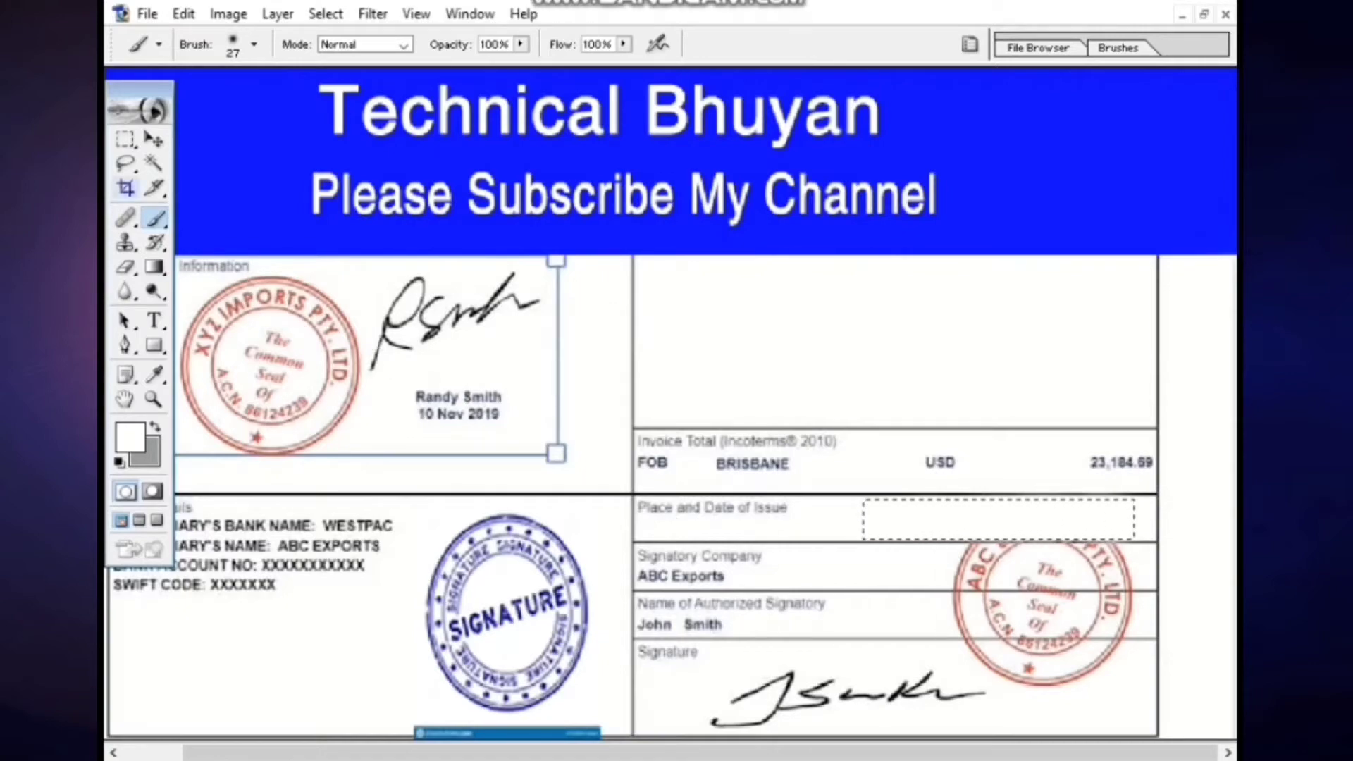
click(125, 187)
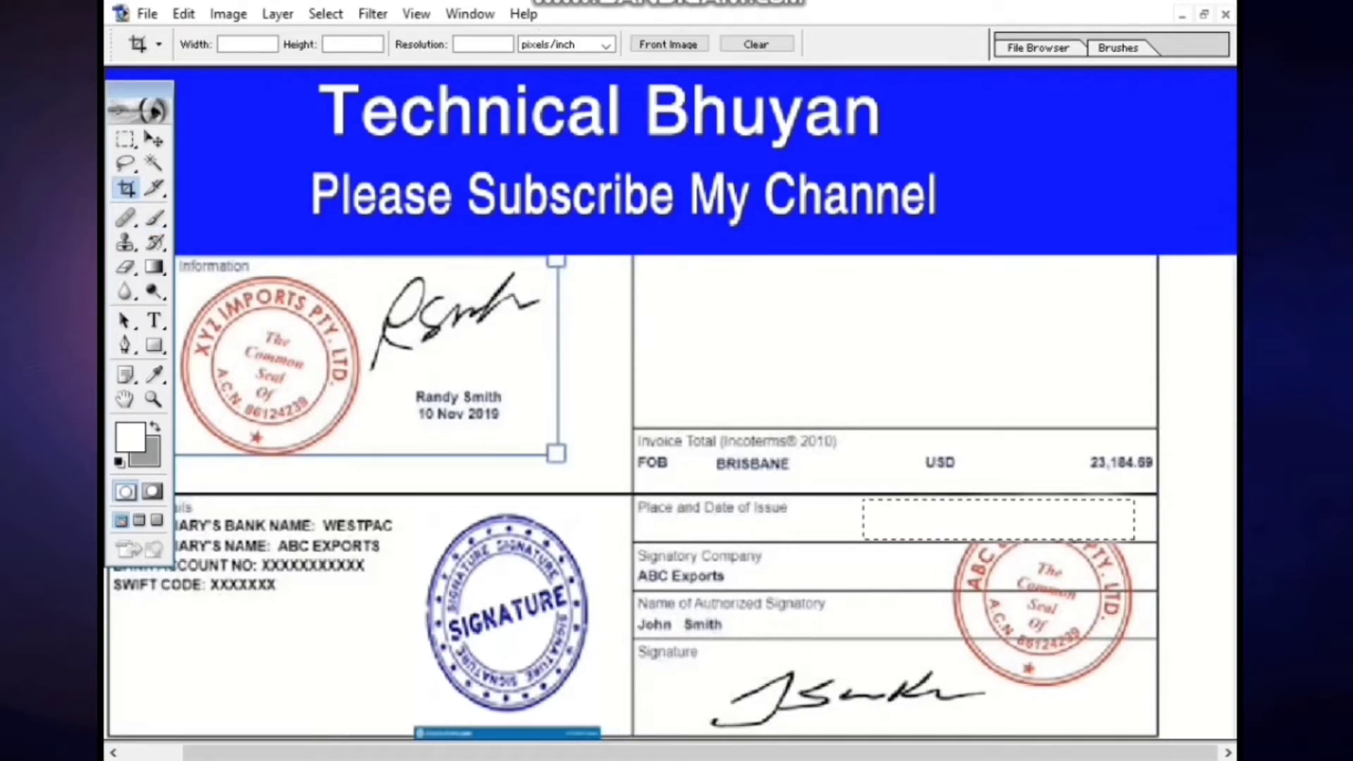
key(ctrl+d)
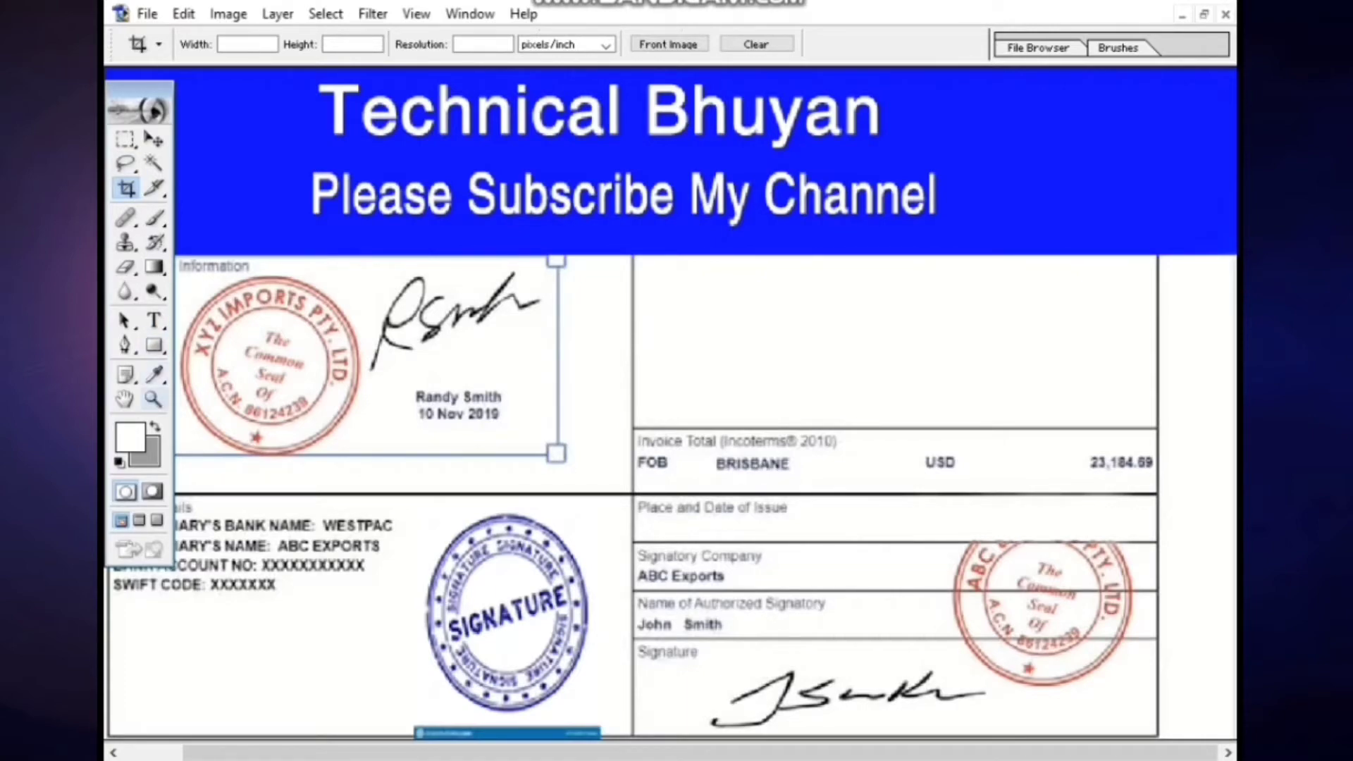
Draw a selection over the stamp's edge and move it down into the Signatory Company row.
click(126, 138)
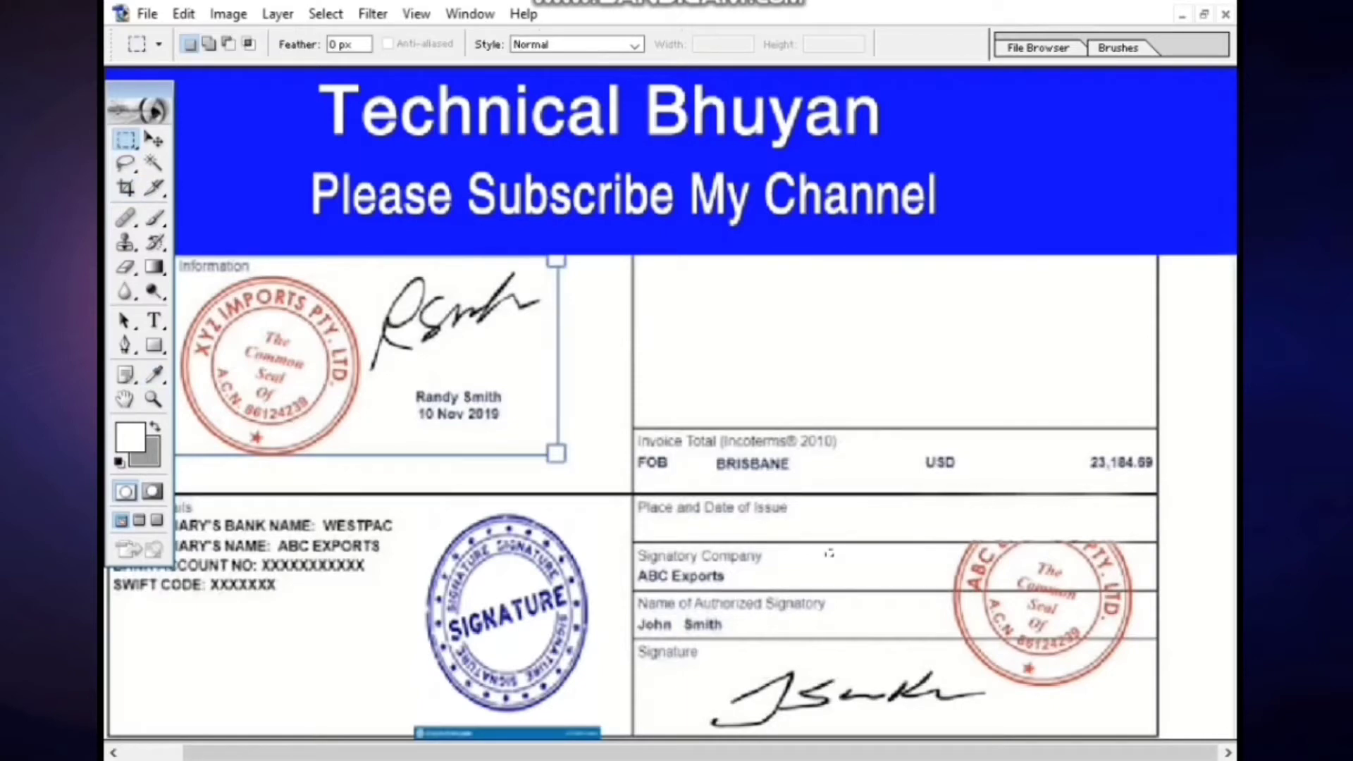
drag(826, 549, 941, 587)
key(ctrl+d)
drag(837, 497, 1120, 536)
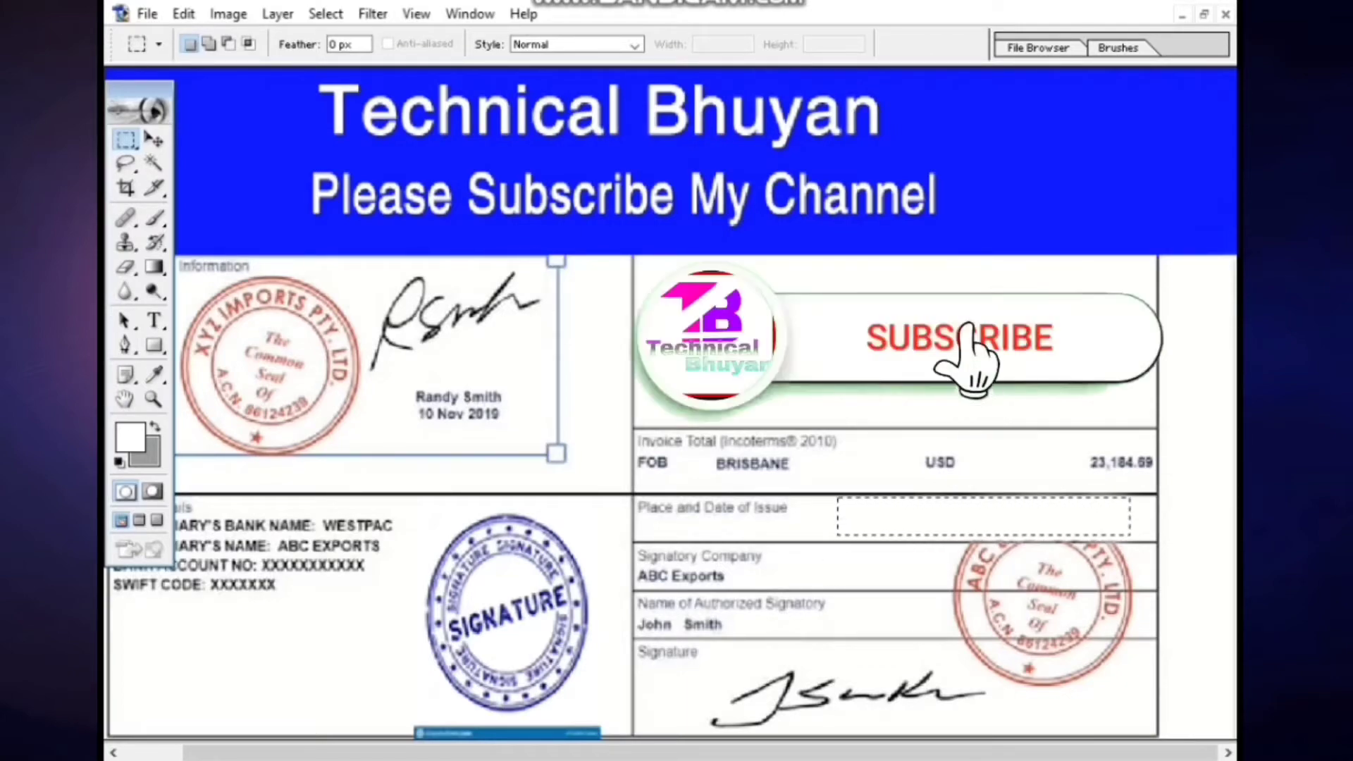
drag(839, 497, 1144, 538)
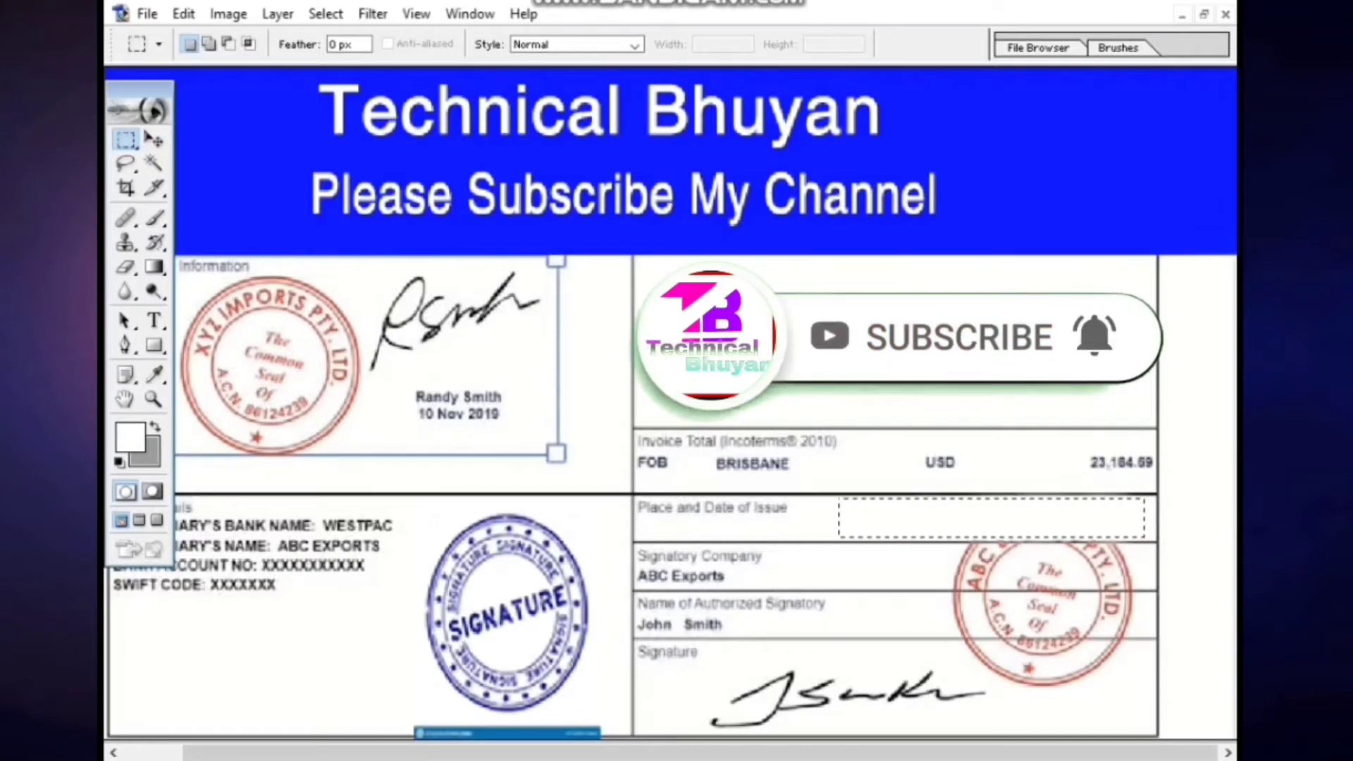
drag(987, 518, 987, 563)
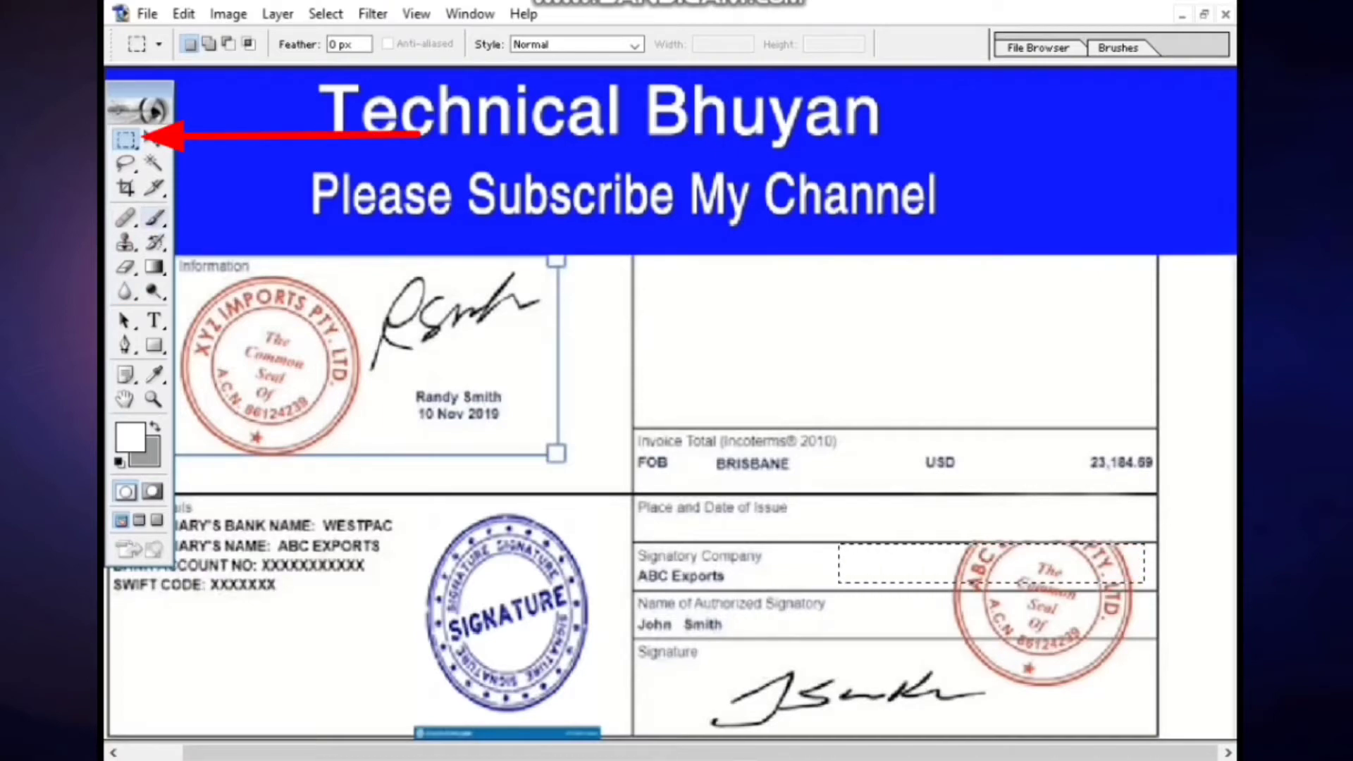
click(155, 219)
Paint the stamp white inside the Signatory Company row and set the brush to 143 px.
click(233, 219)
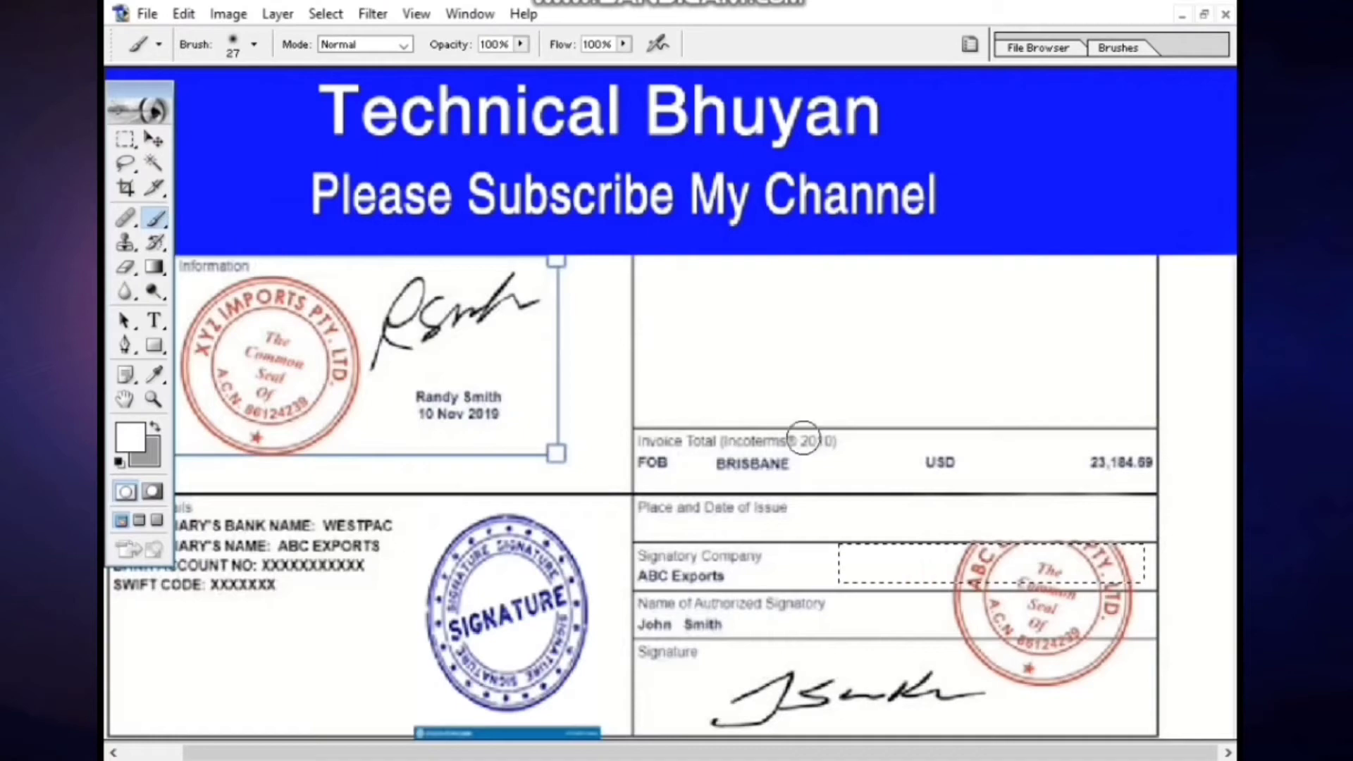
drag(1115, 545, 946, 558)
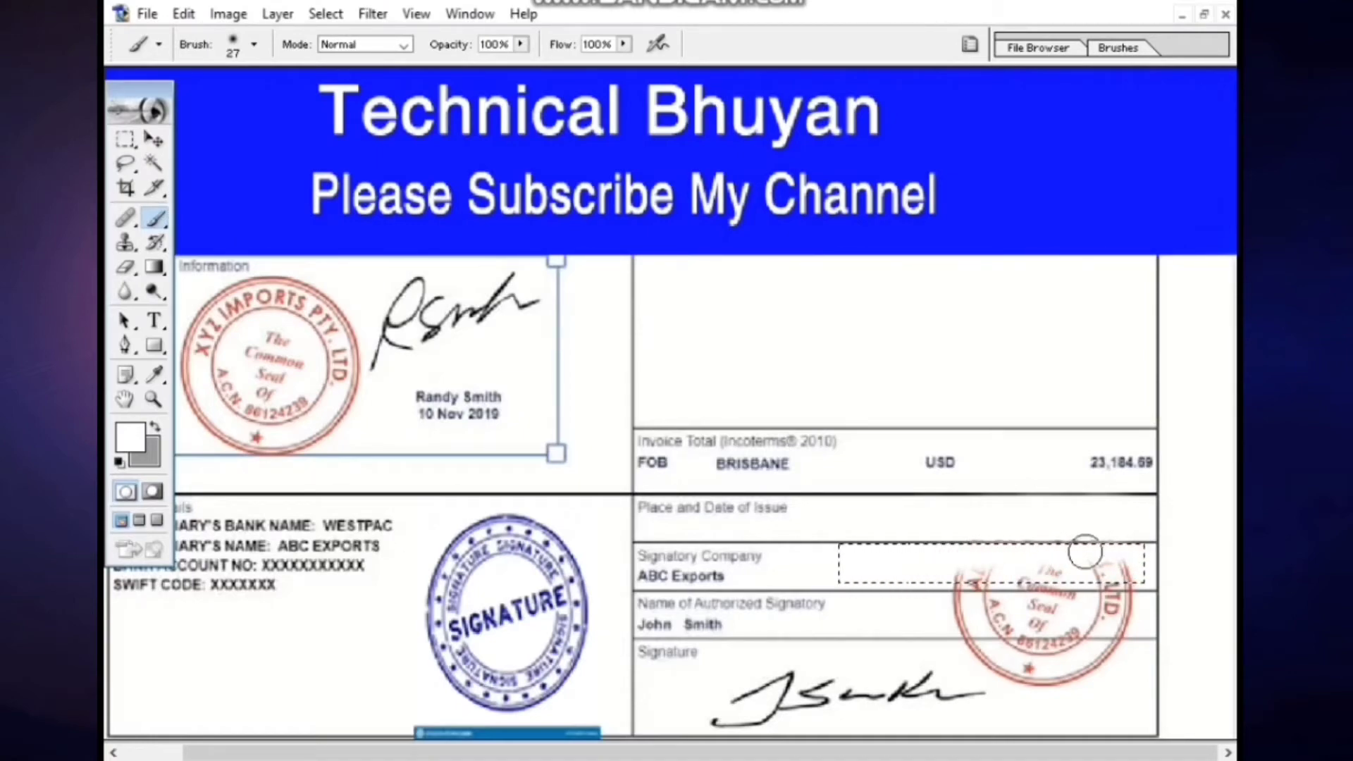
right_click(1082, 553)
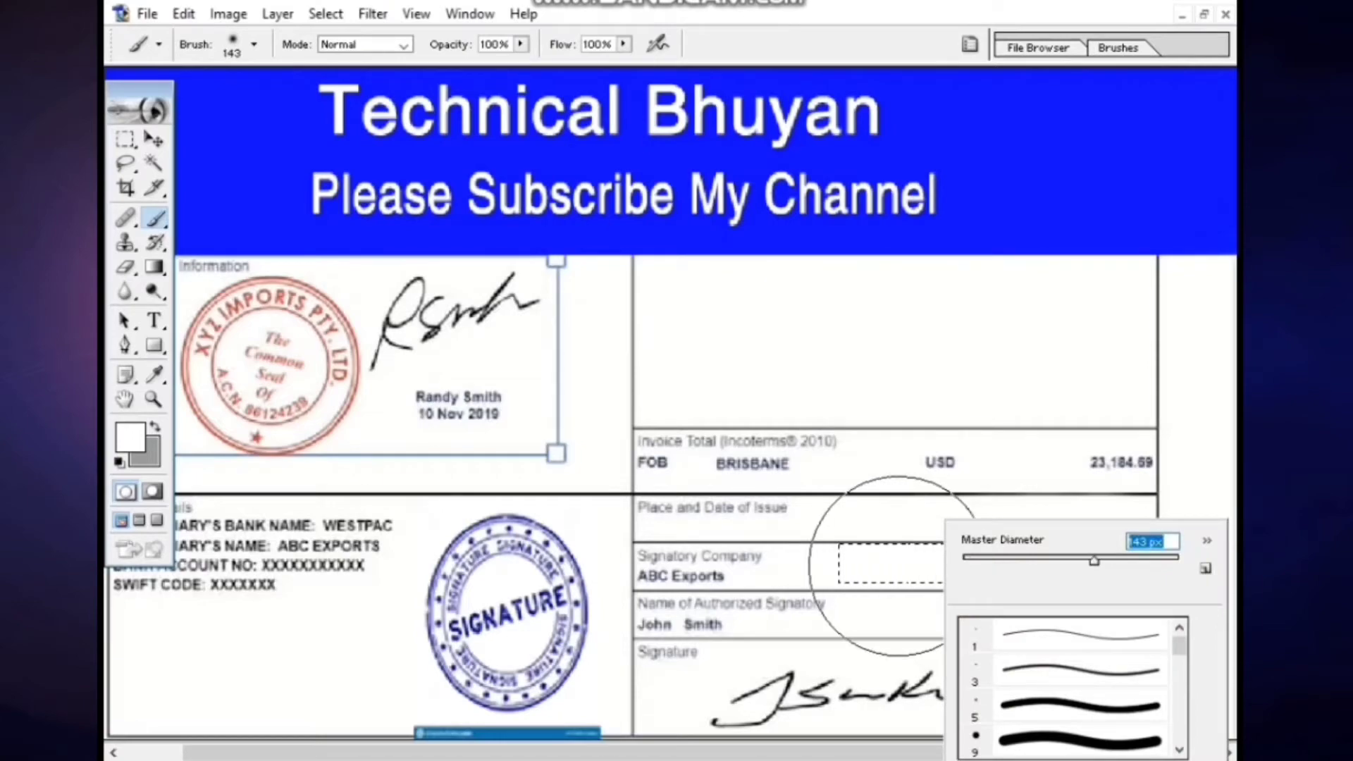
click(906, 559)
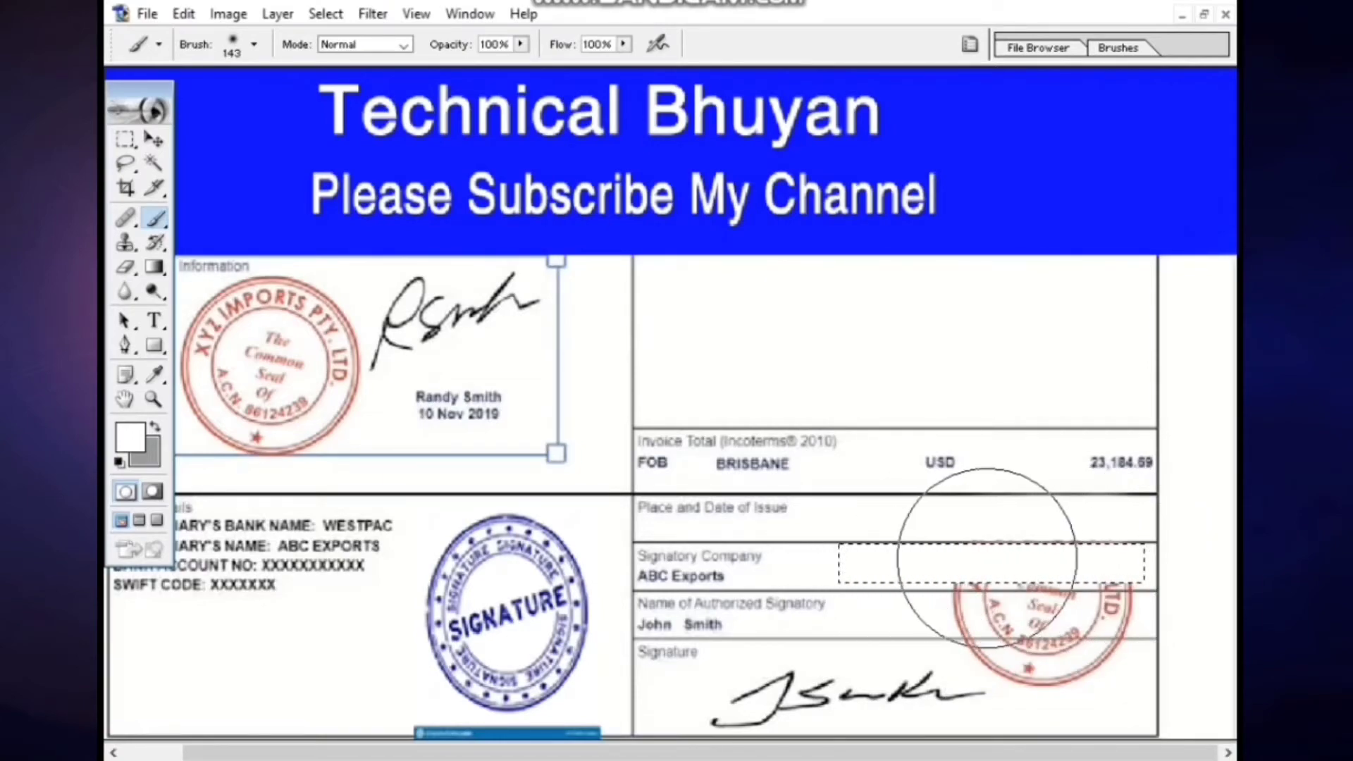
Return to the Rectangular Marquee to reposition the selection into the Authorized Signatory row.
click(126, 188)
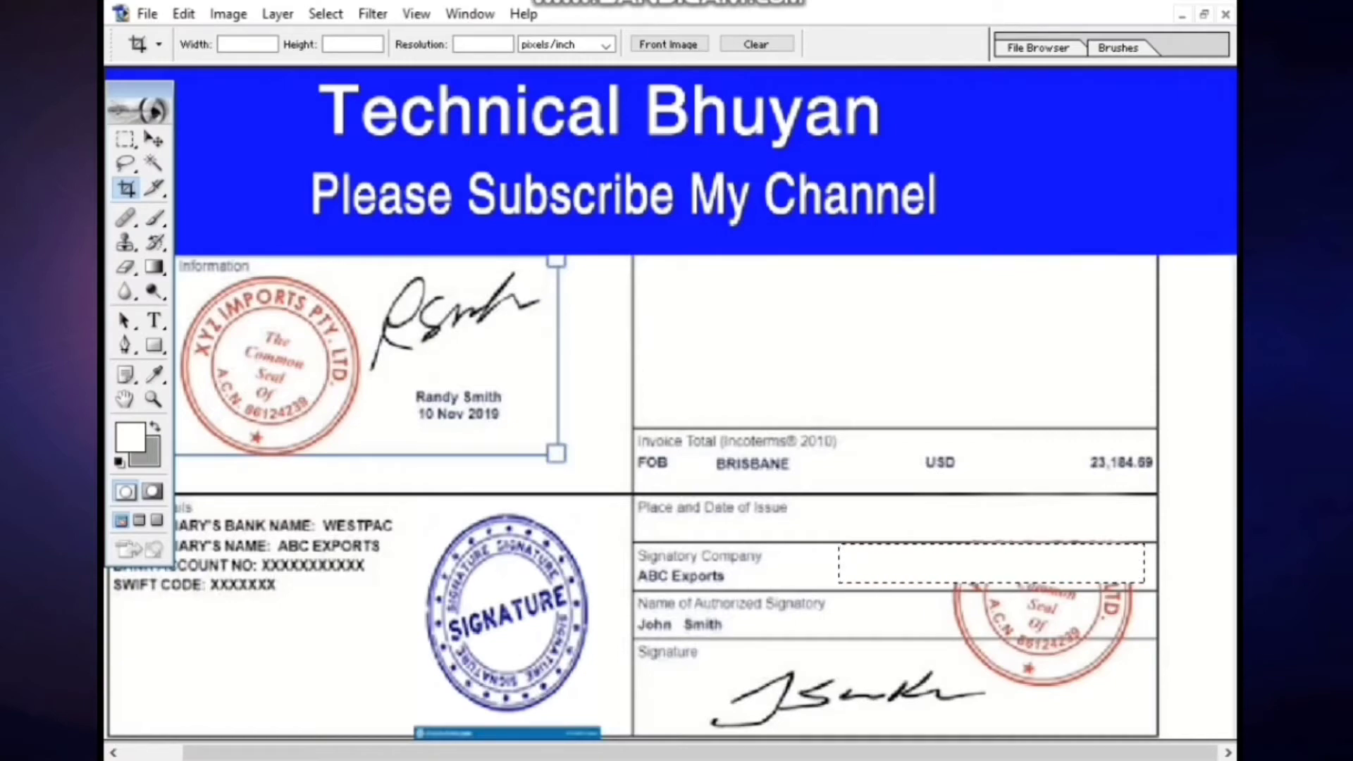
key(m)
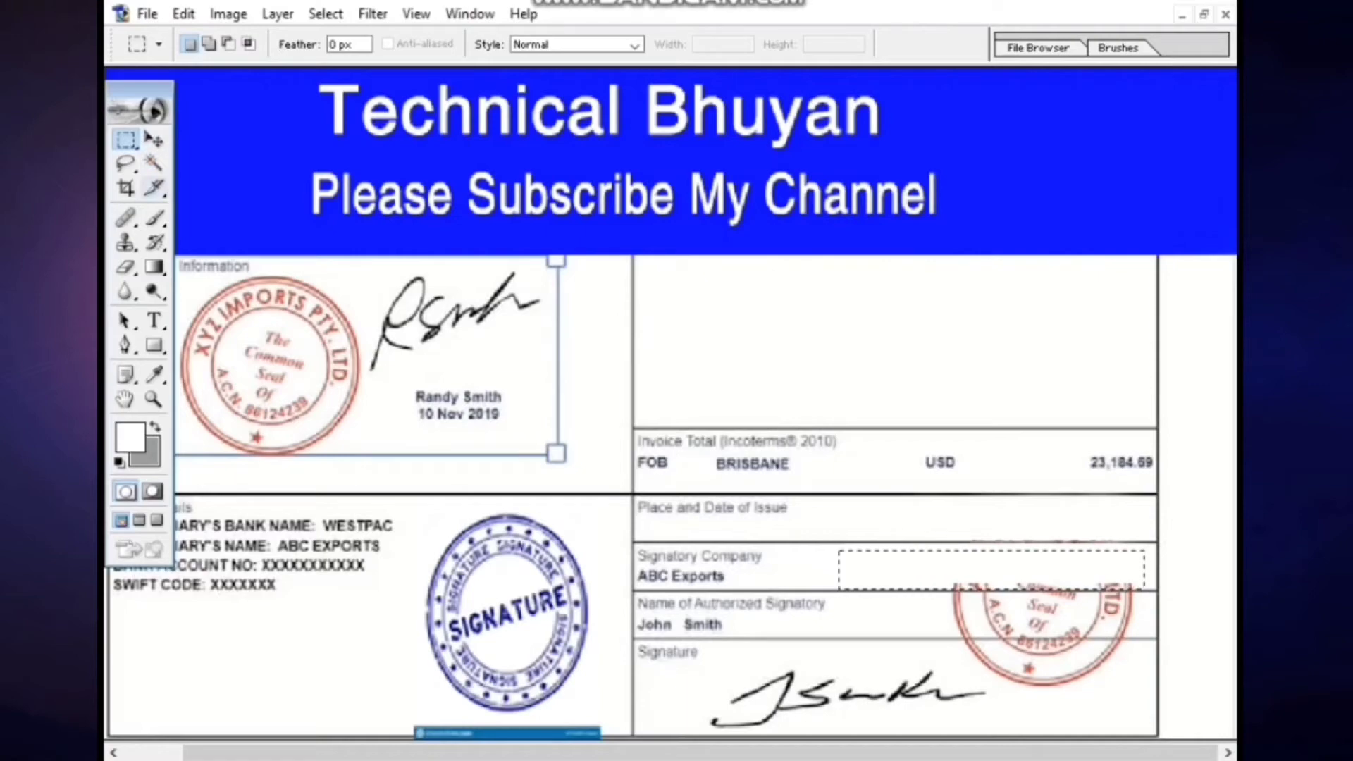
click(155, 217)
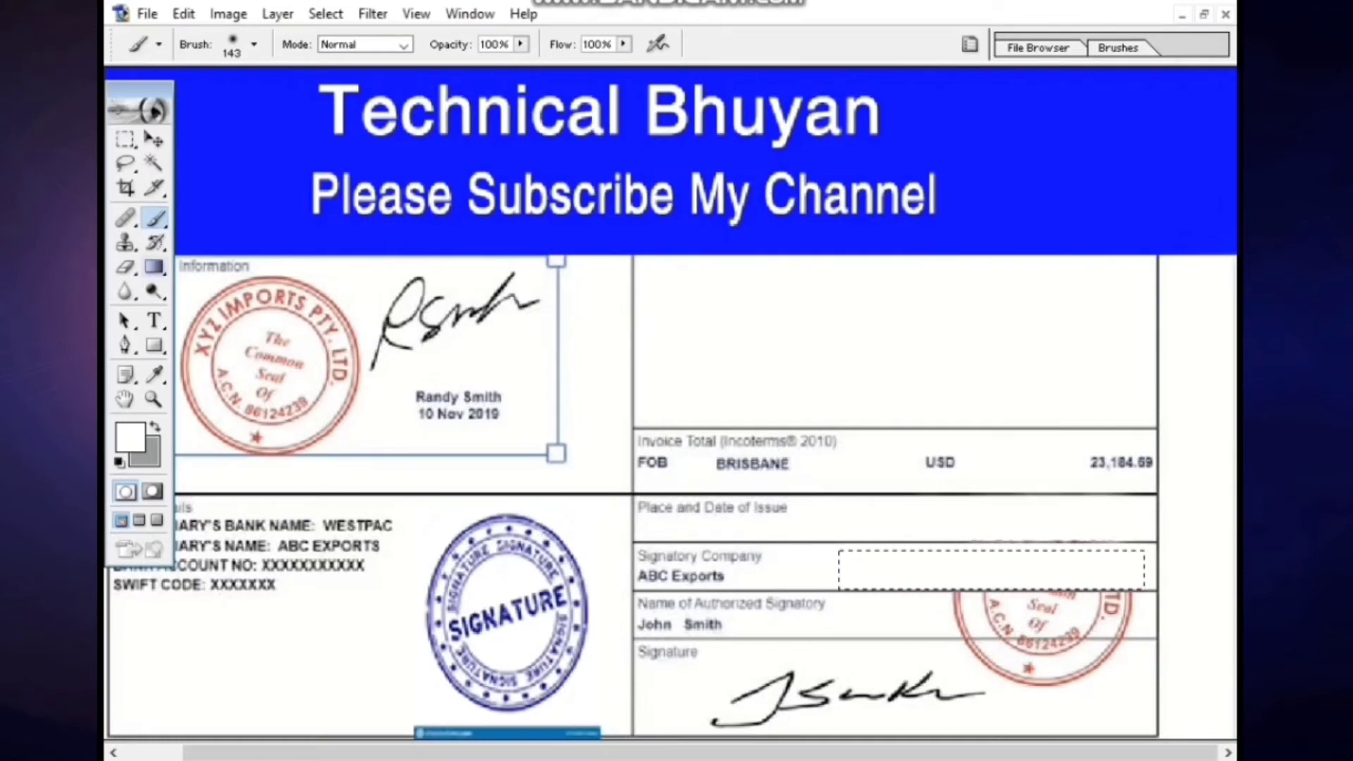
key(c)
key(m)
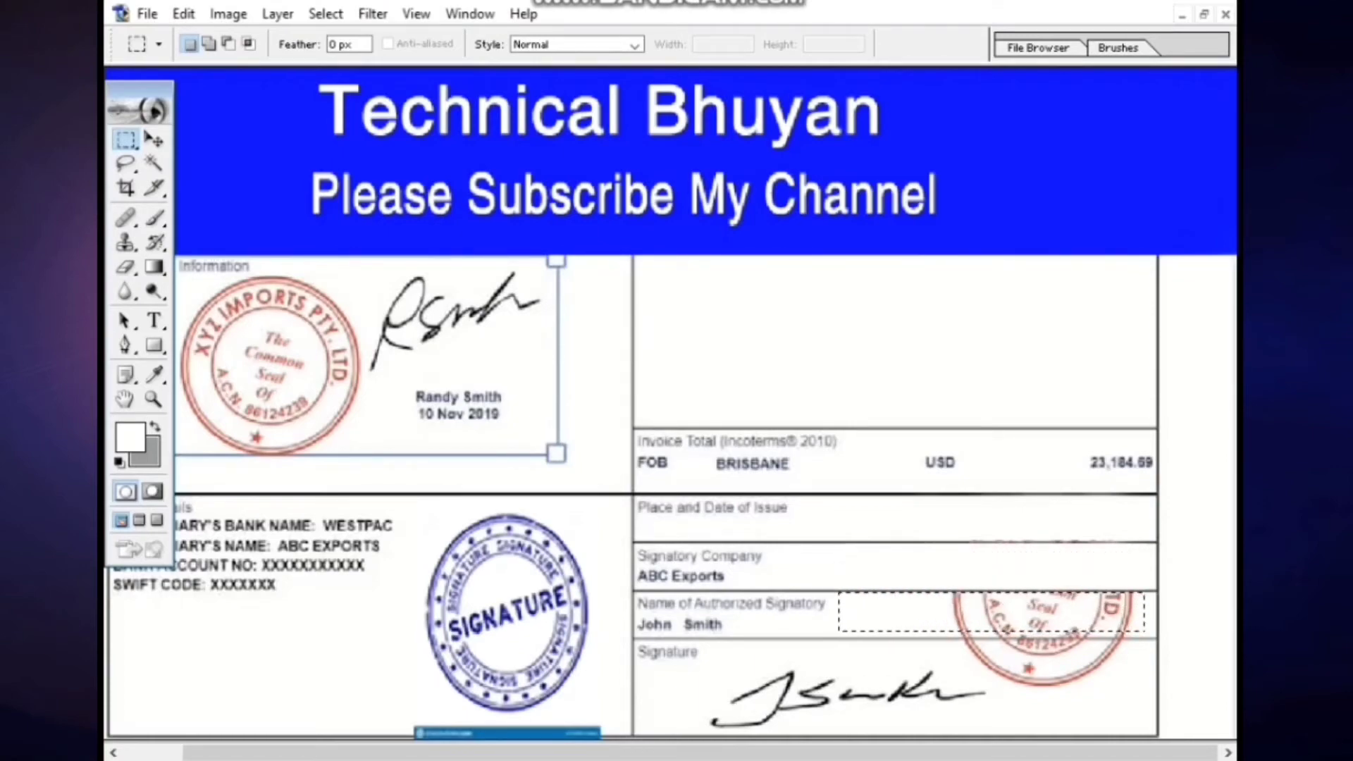
Paint the stamp white inside the Name of Authorized Signatory row selection.
click(155, 218)
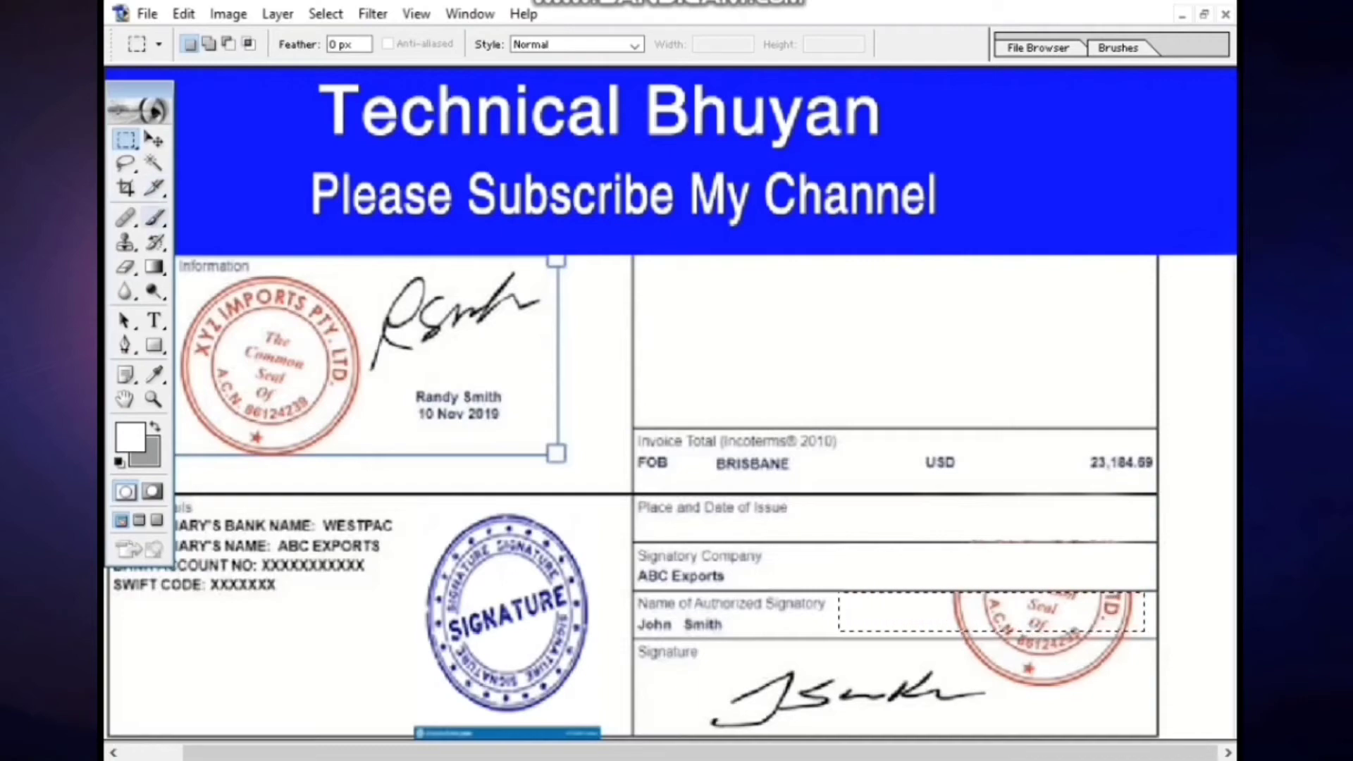
drag(1118, 559, 924, 616)
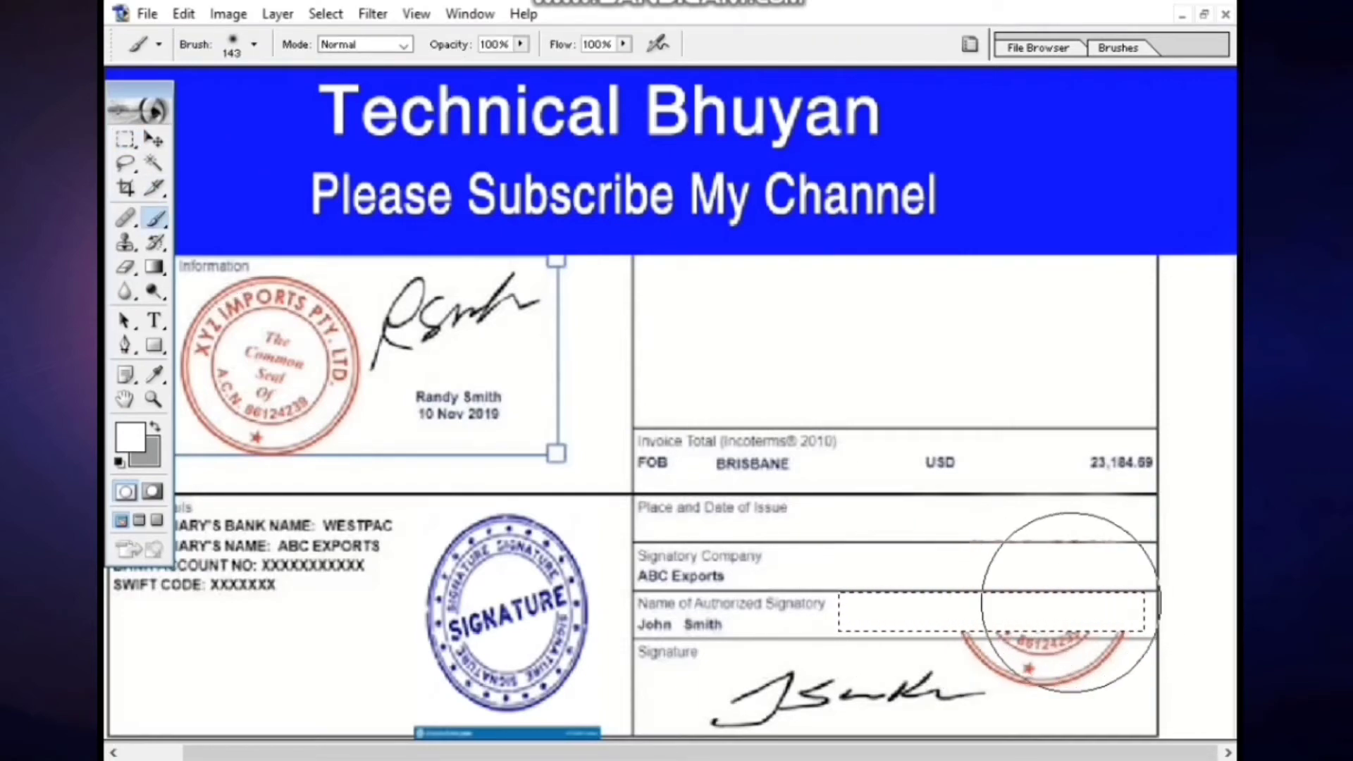
key(m)
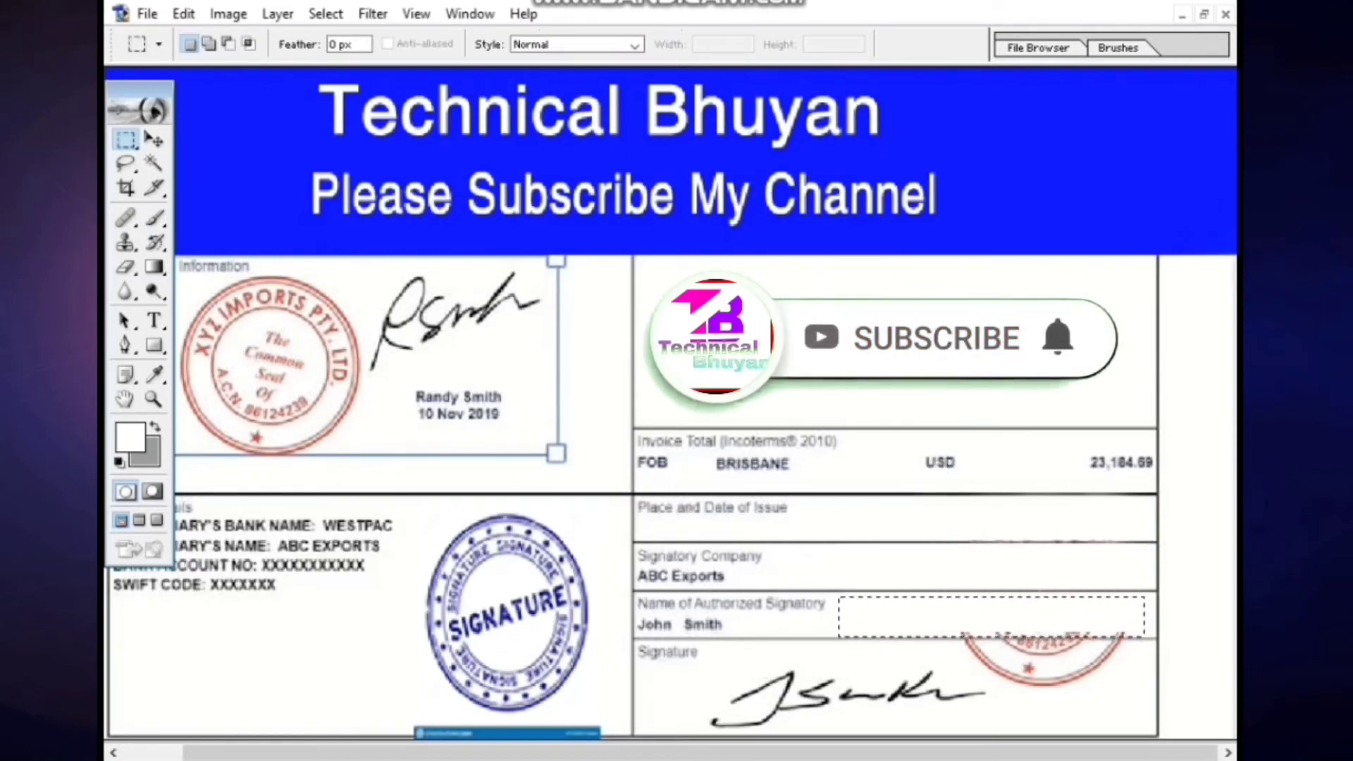
key(b)
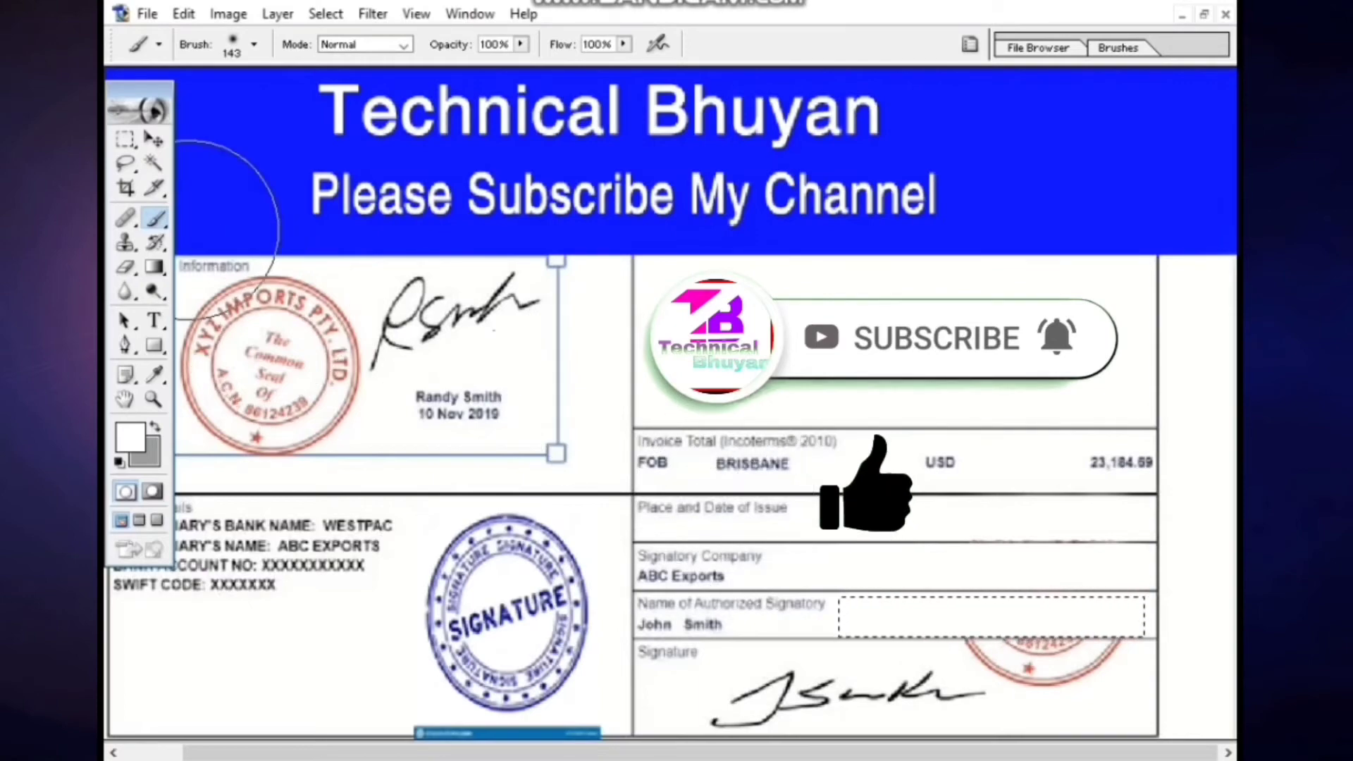
Draw a new selection and nudge it down onto the stamp's top in the Signature row.
click(125, 187)
key(m)
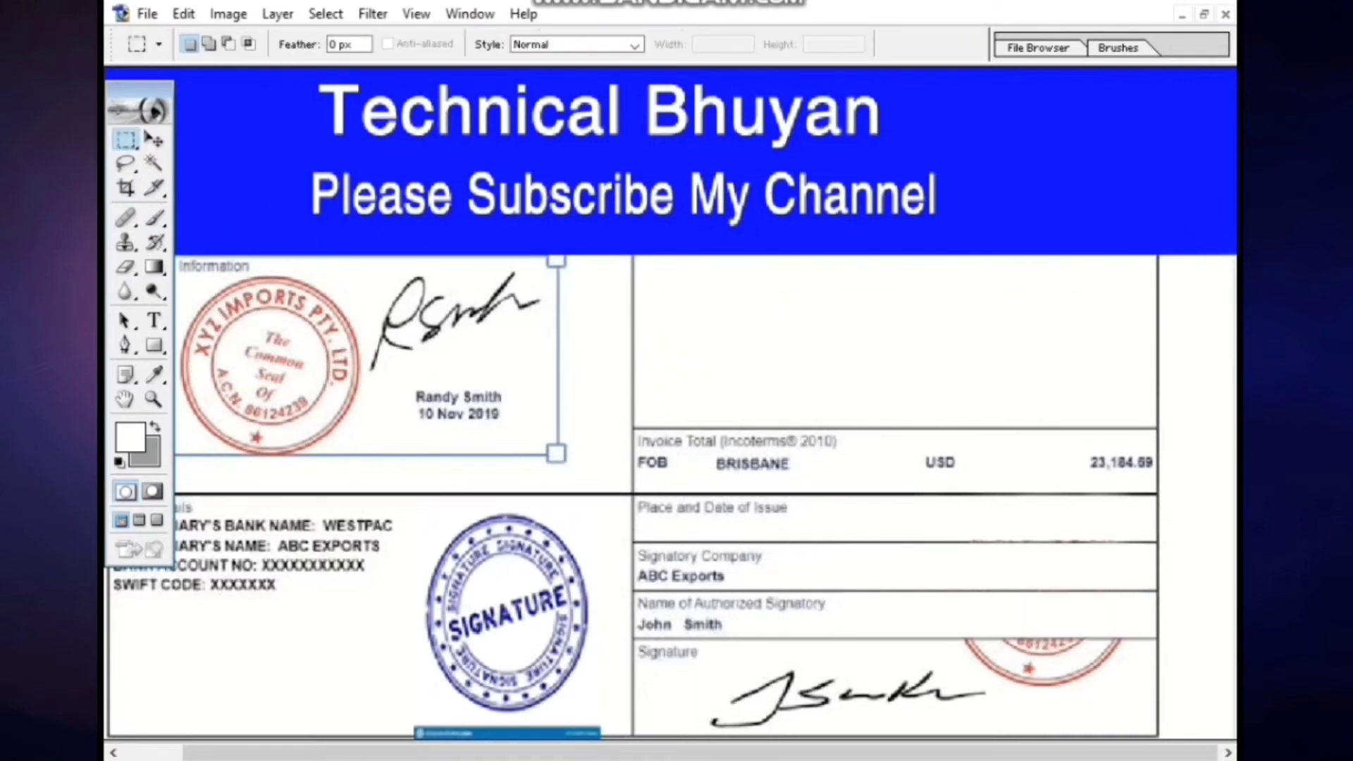
drag(959, 566, 1121, 580)
click(155, 218)
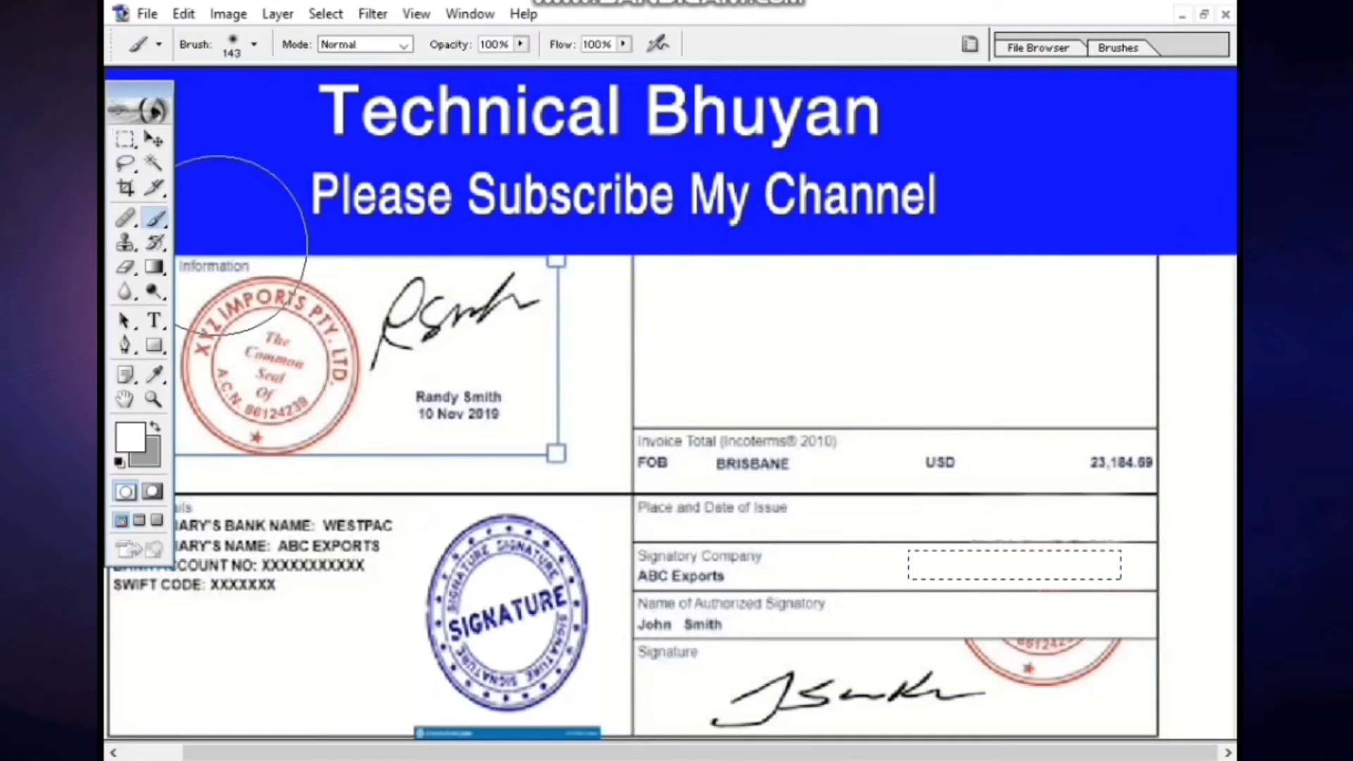
key(m)
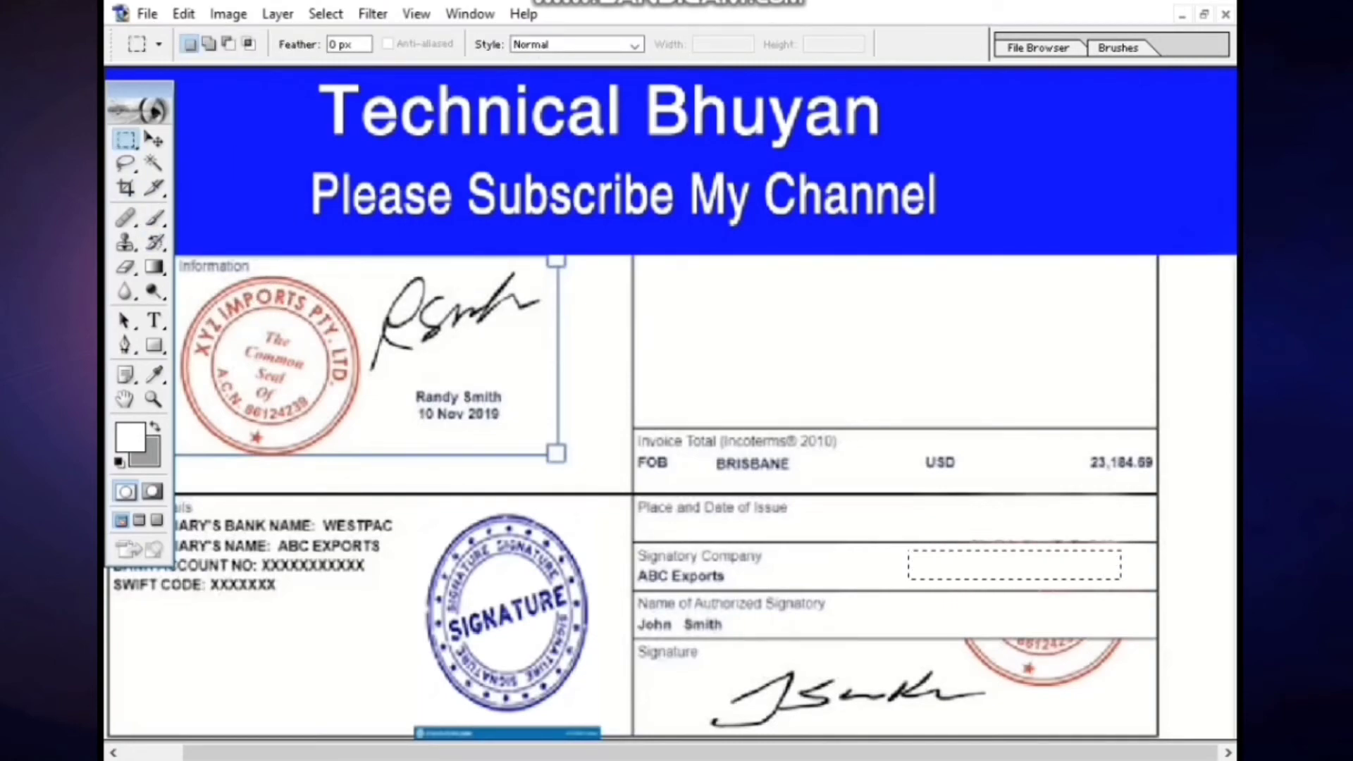
key(shift+Down)
key(shift+Down)
key(shift+Down)
Paint white over the stamp at the top of the Signature box.
key(b)
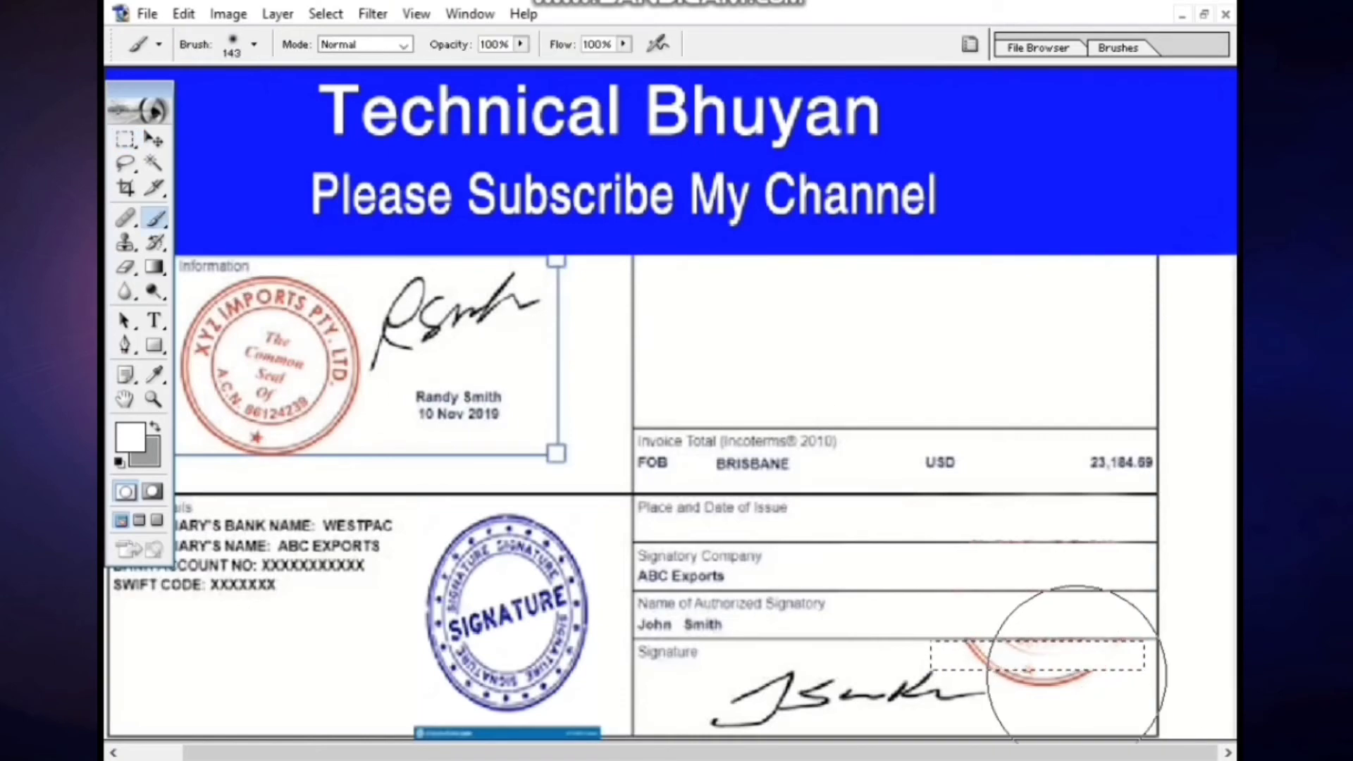
click(1043, 652)
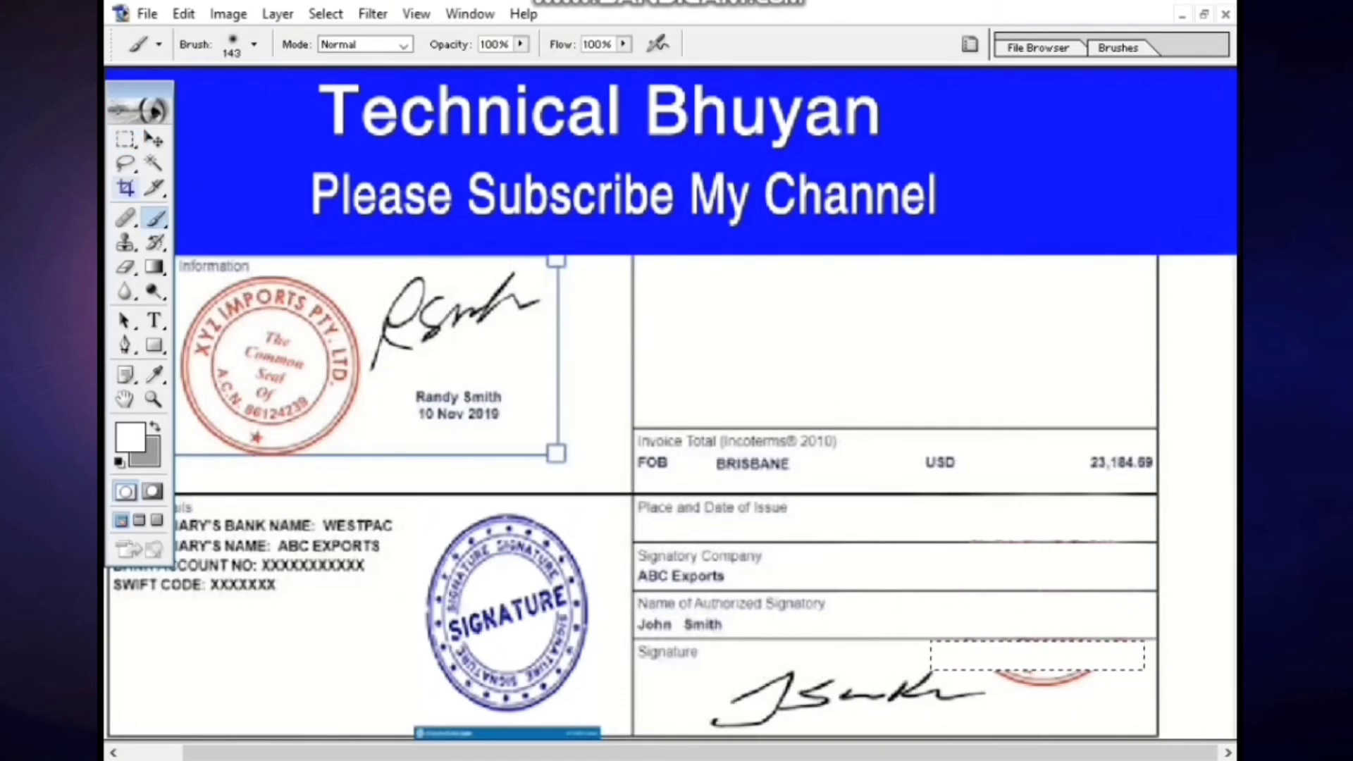
key(c)
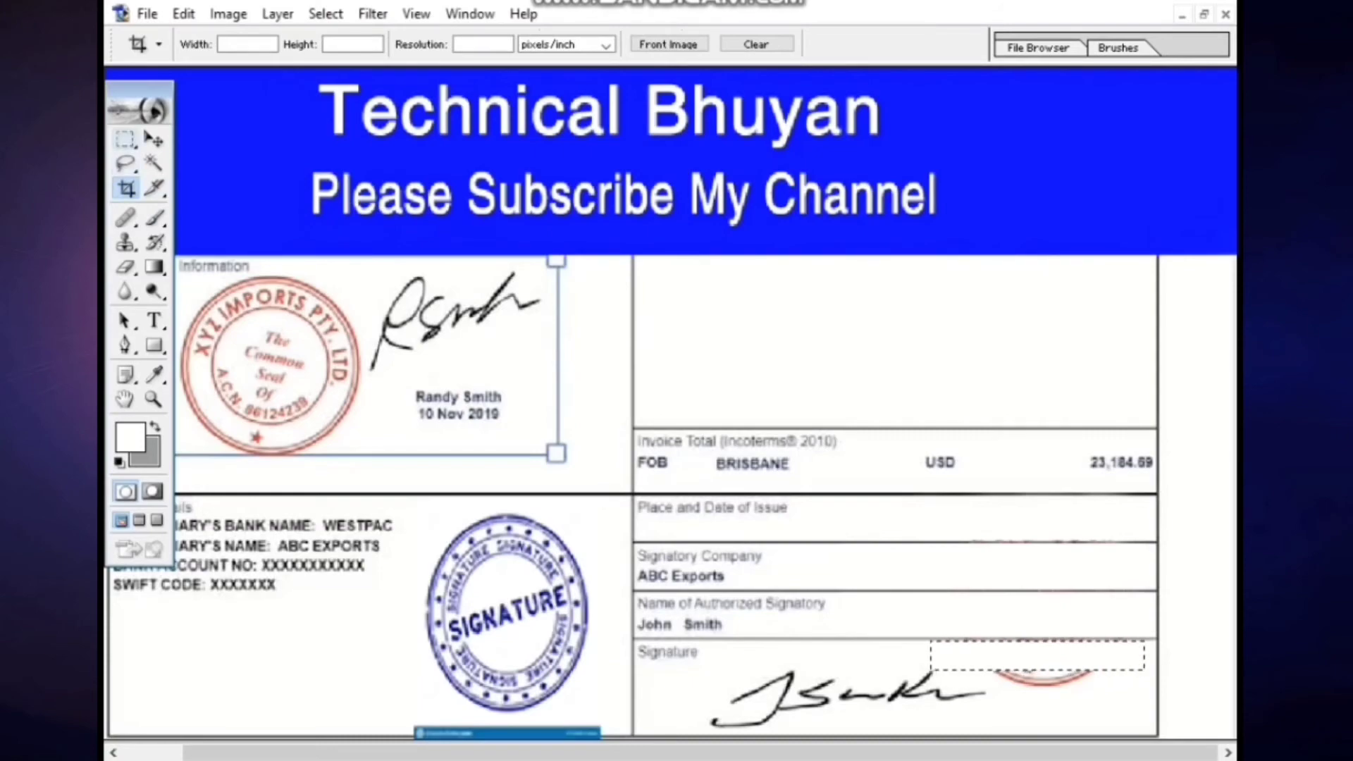
key(m)
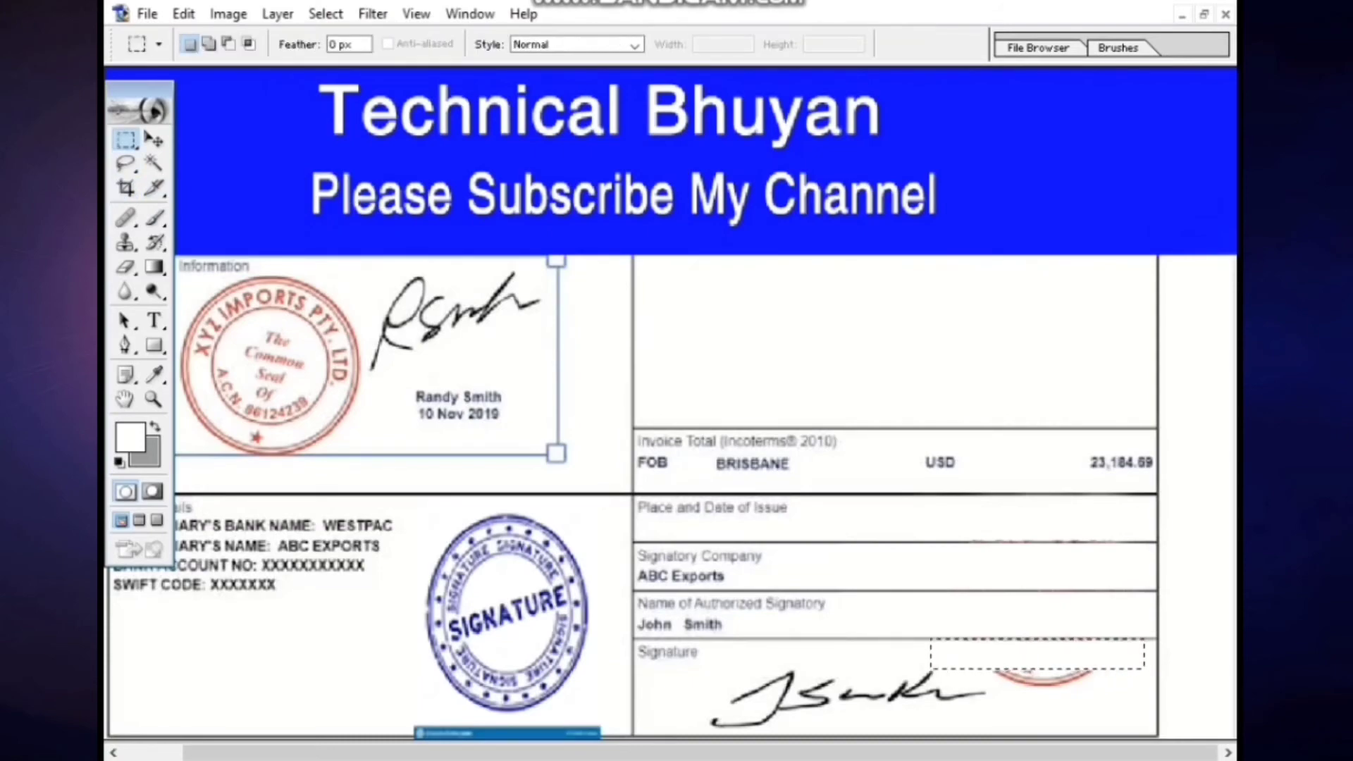
key(b)
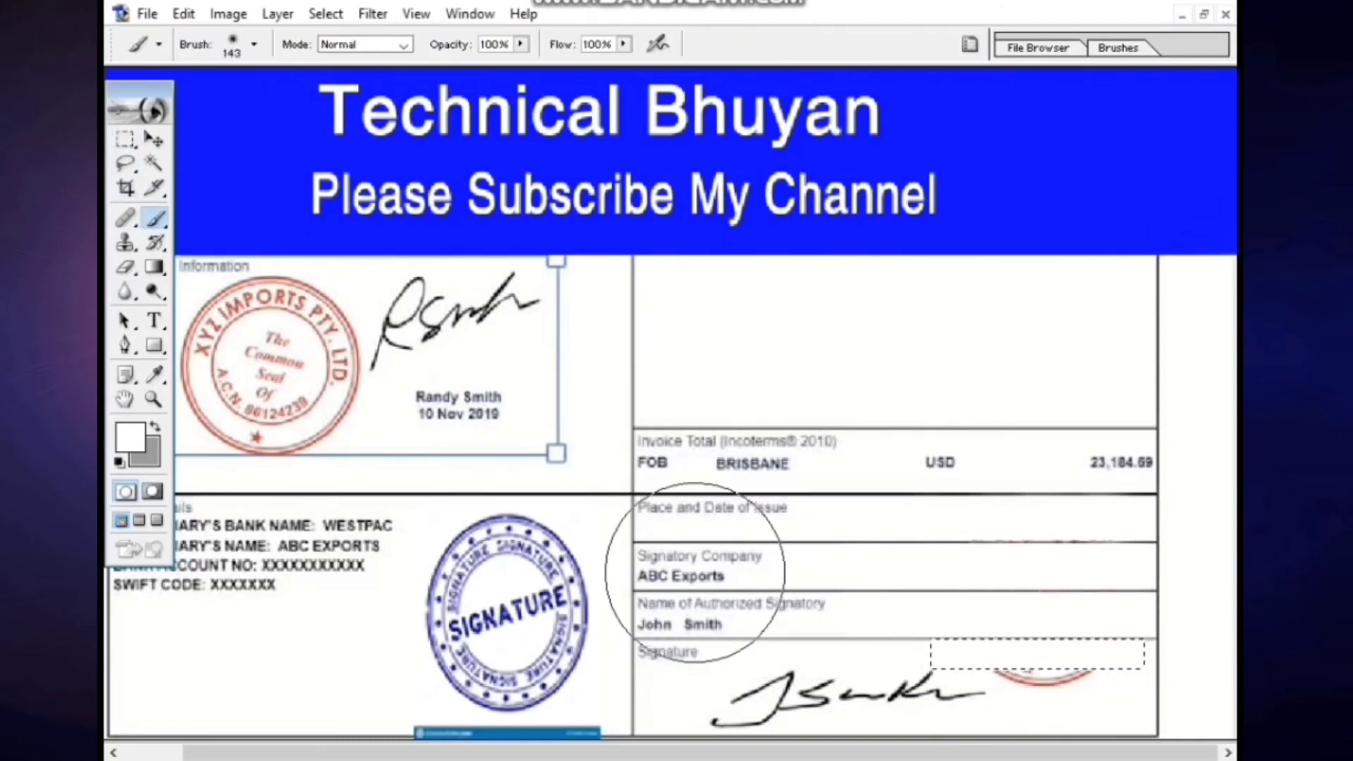
key(c)
key(m)
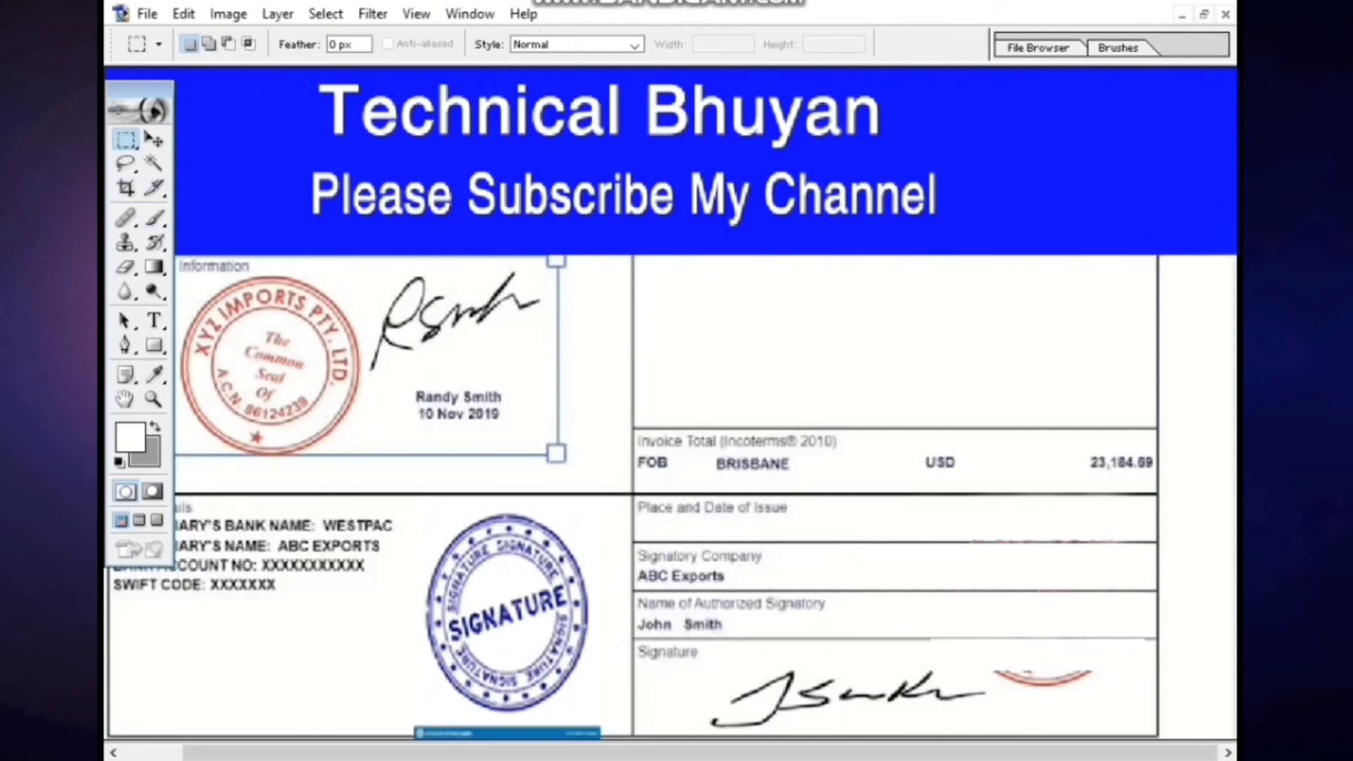
Reposition the selection over the red arc in the Signature box and paint it out white.
drag(1101, 727, 1138, 723)
drag(1075, 709, 1053, 708)
key(Up)
key(Up)
key(Up)
click(155, 218)
drag(1073, 640, 1034, 649)
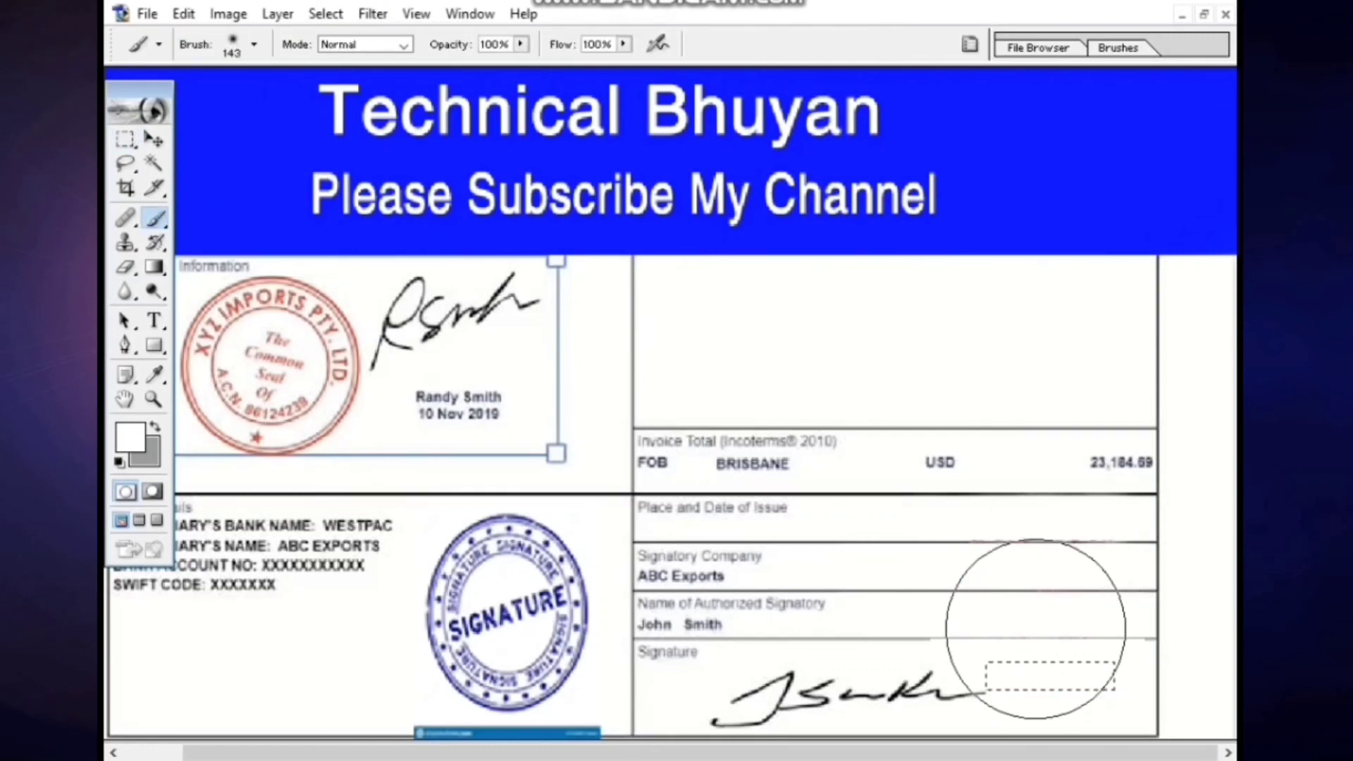
click(126, 139)
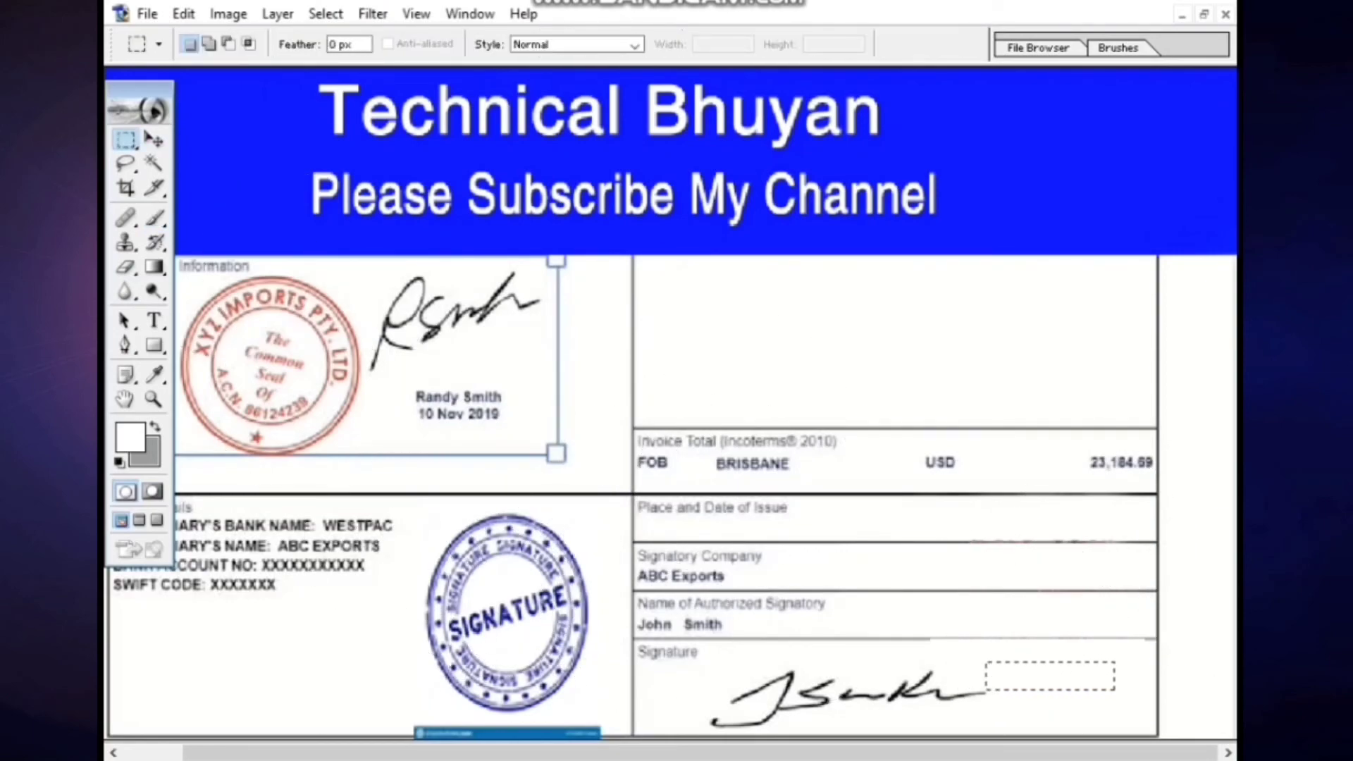
click(155, 218)
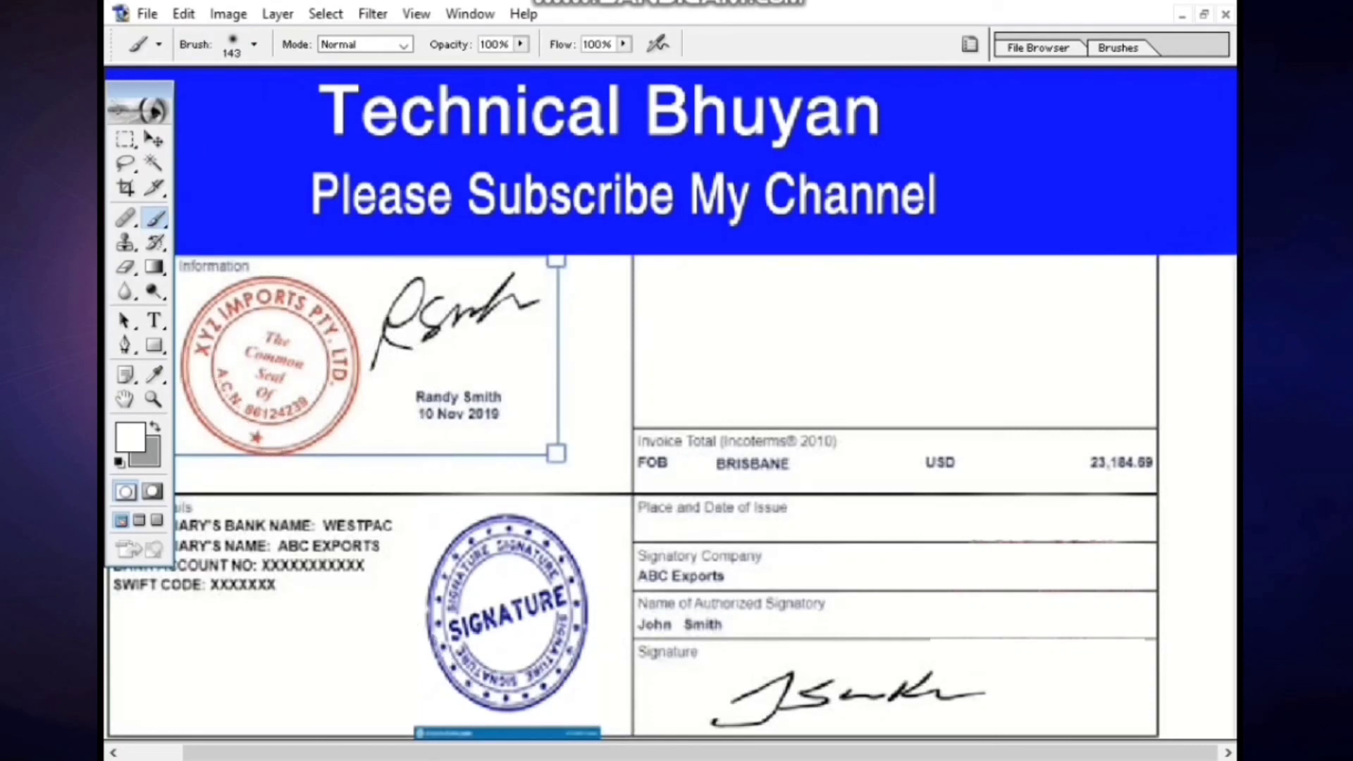
Reduce the brush to 43 px and briefly check the Layers palette.
right_click(507, 557)
key(Return)
click(470, 13)
click(493, 400)
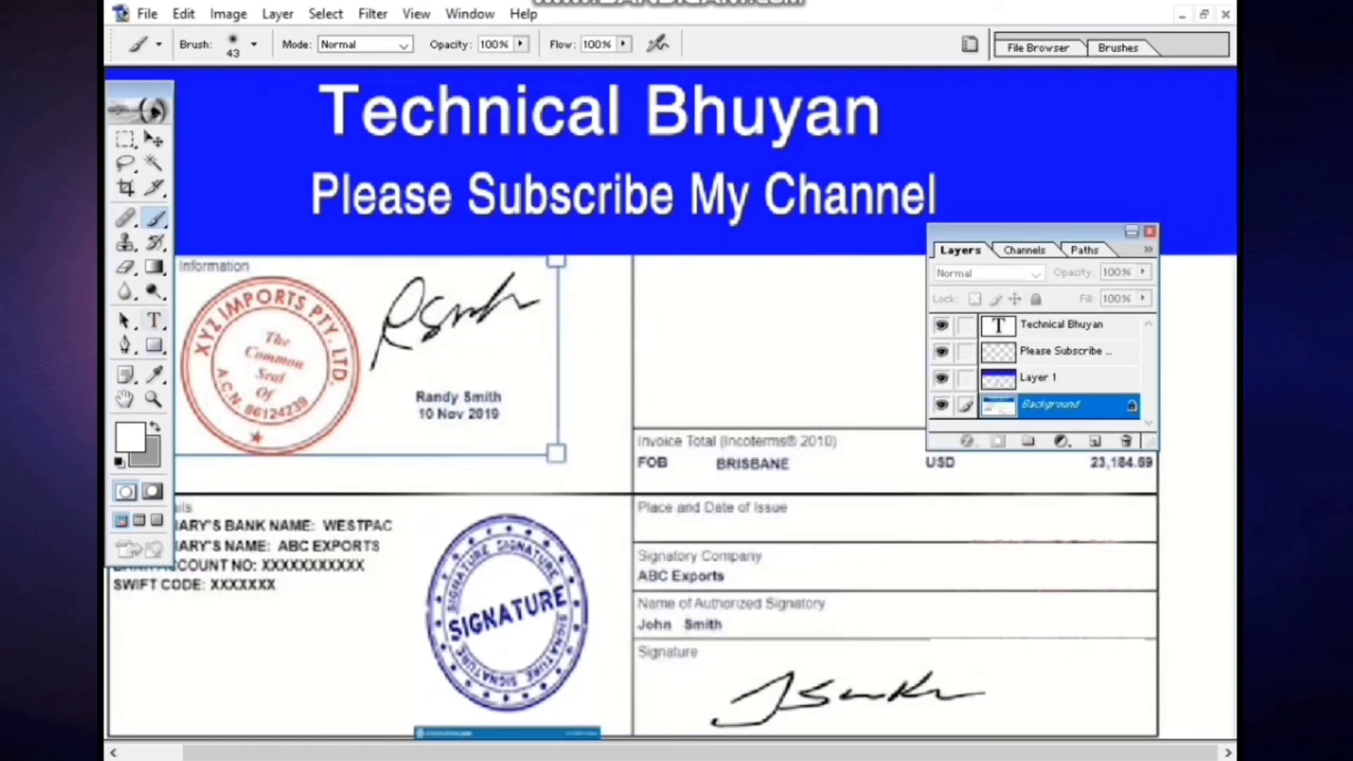
key(i)
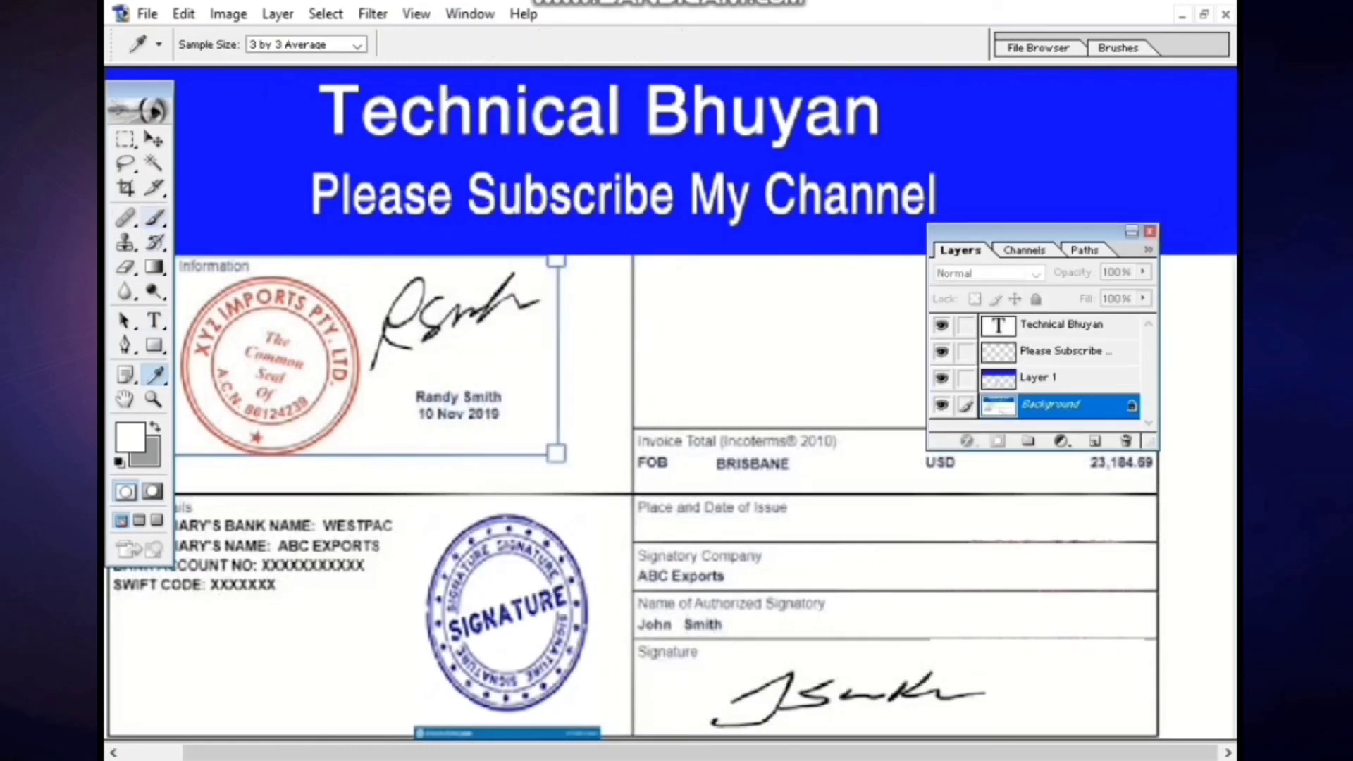
click(155, 218)
click(1149, 231)
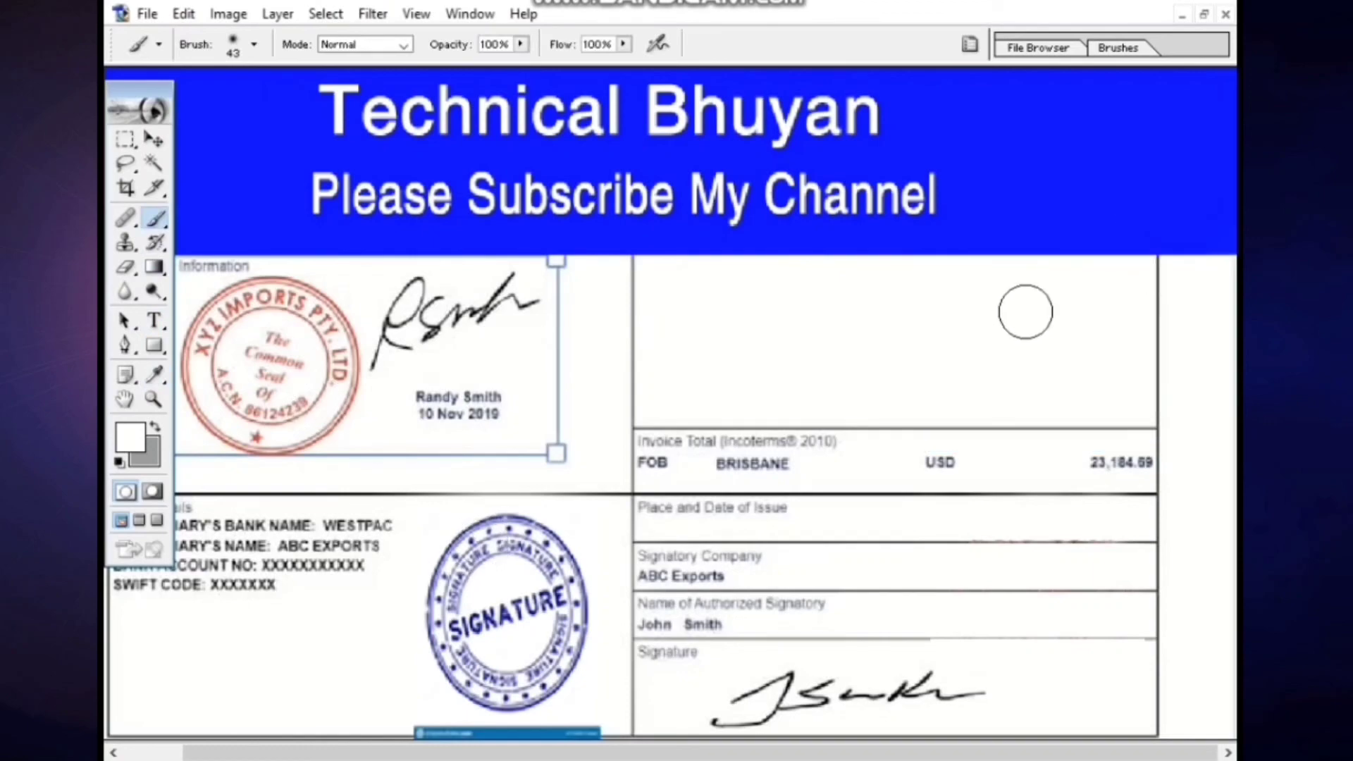